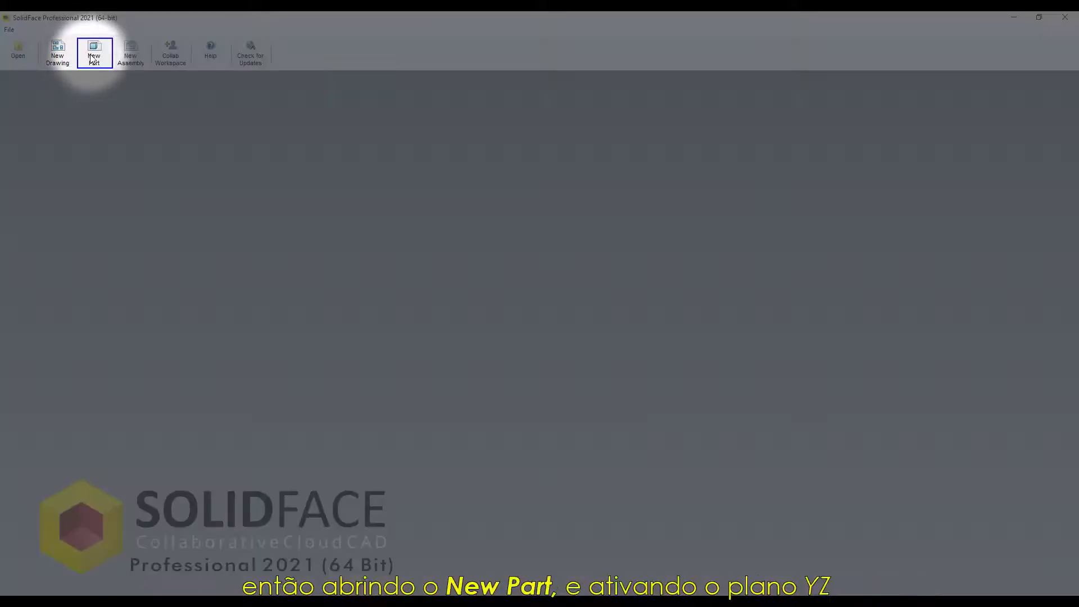
Create a new part and start a line chain at the origin on the YZ Right Plane
click(92, 57)
click(46, 468)
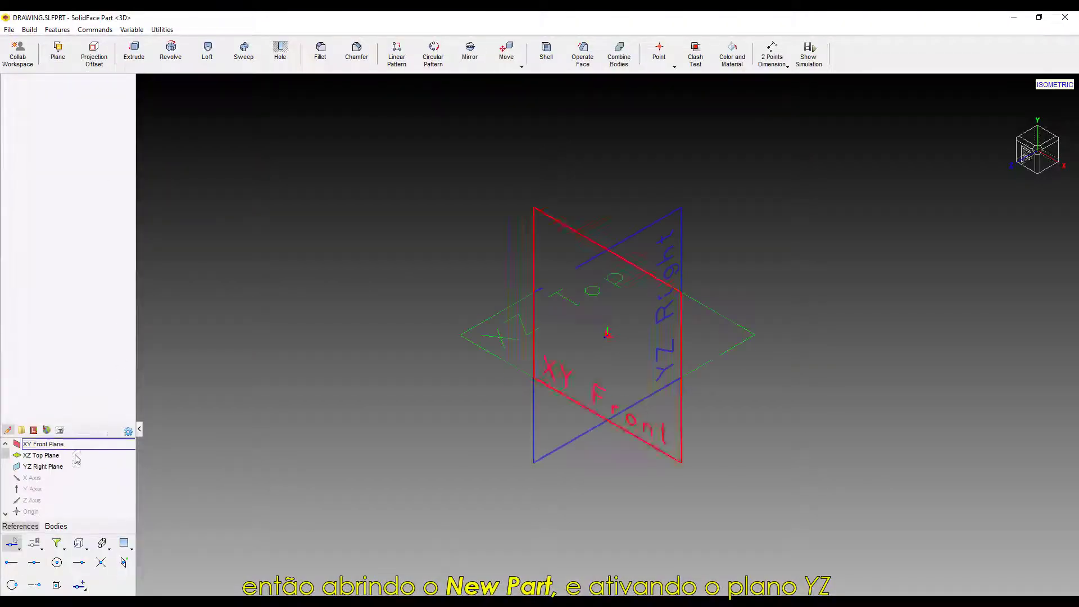
double_click(47, 468)
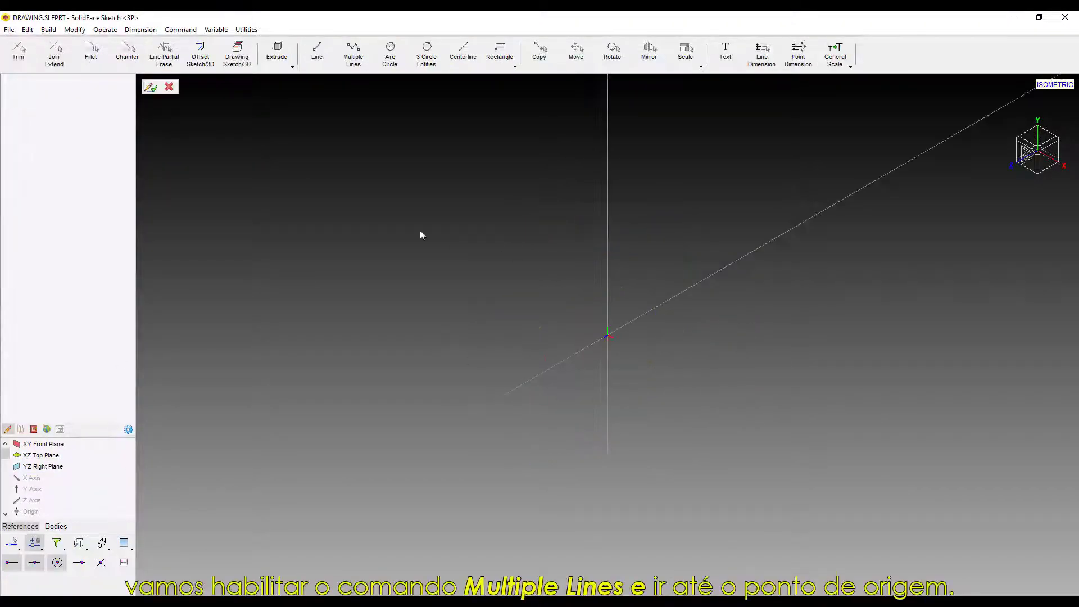
click(365, 63)
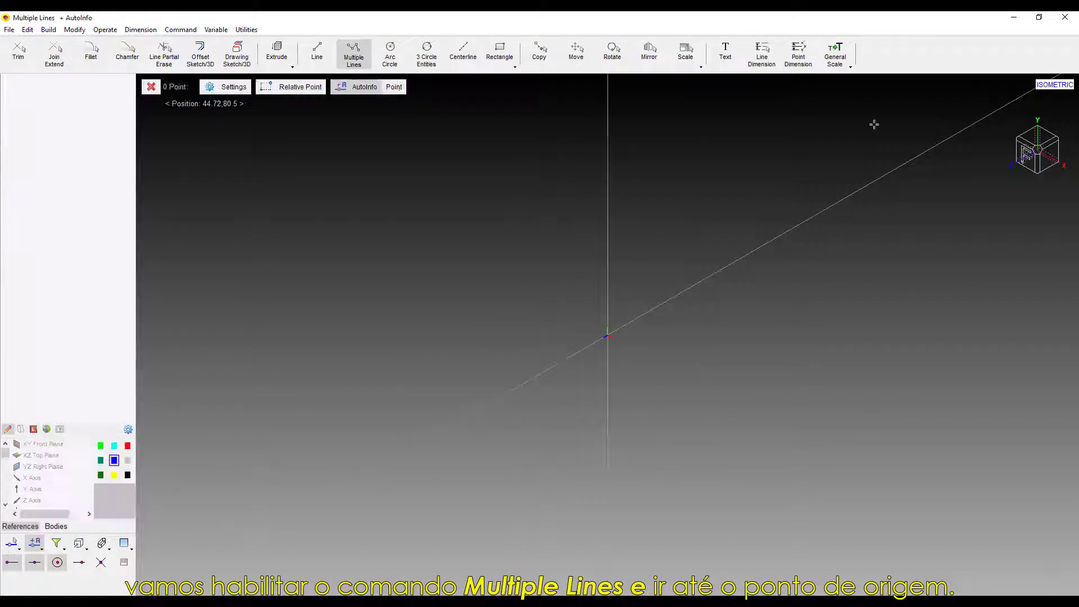
click(1042, 152)
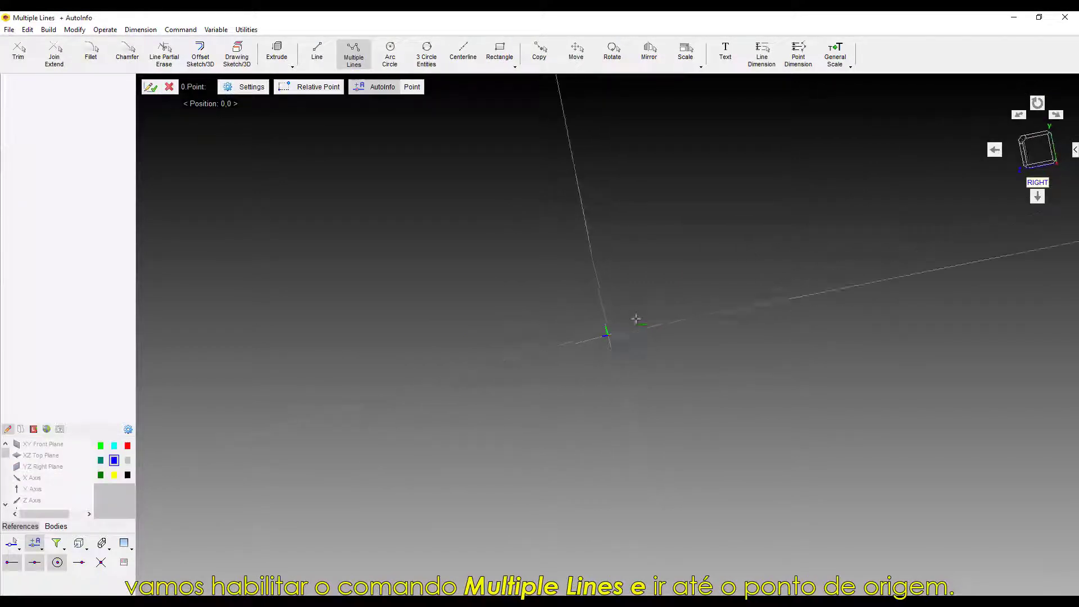
click(608, 335)
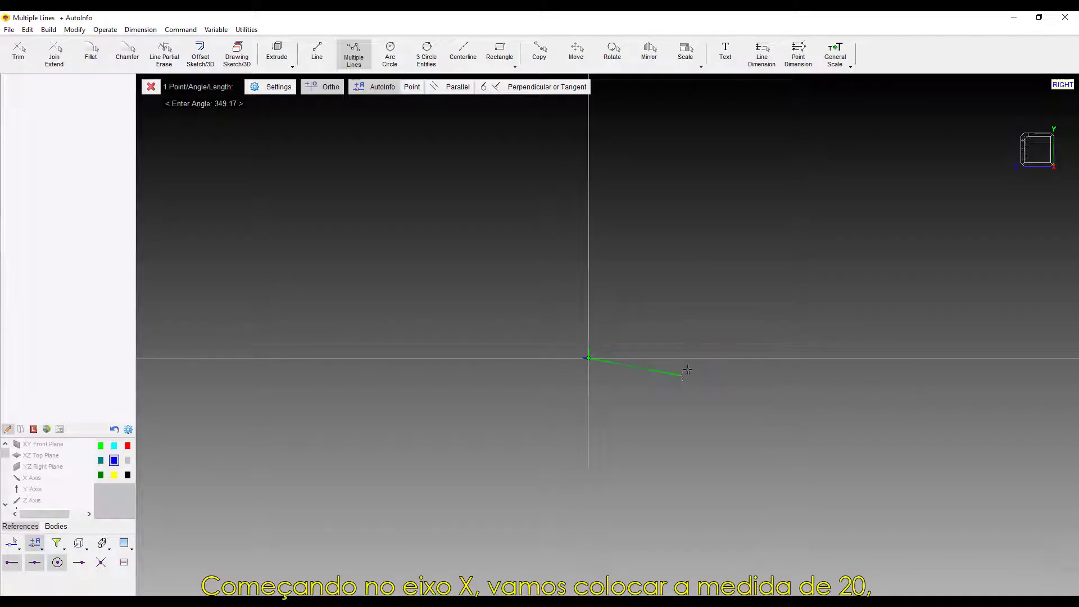
Draw the first outline segments of 20, 13, 3 and 26 units
text(20)
key(Return)
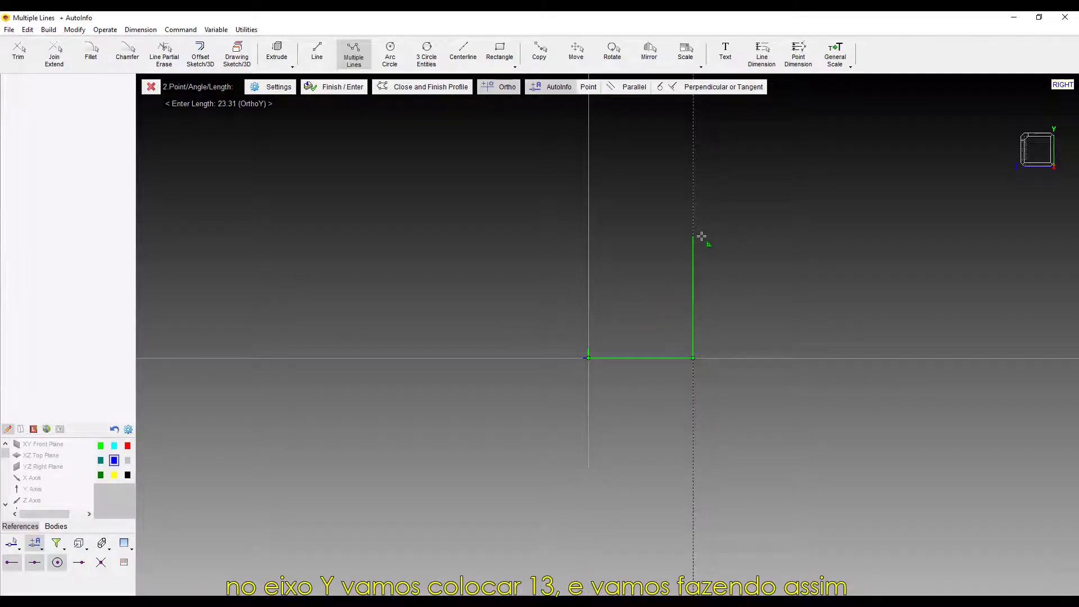
text(13)
key(Return)
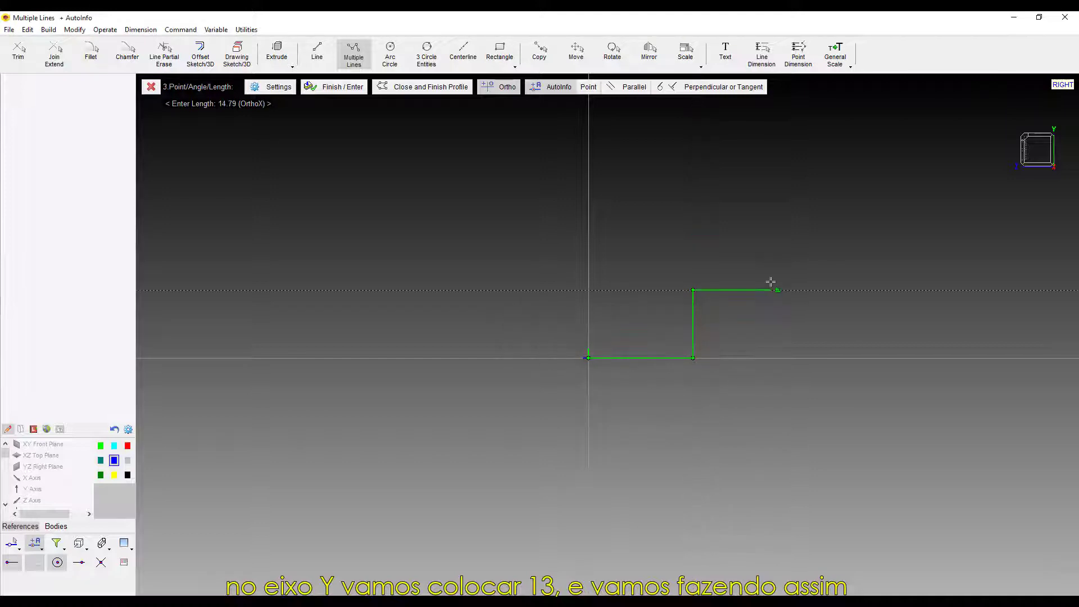
text(3)
key(Return)
text(26)
key(Return)
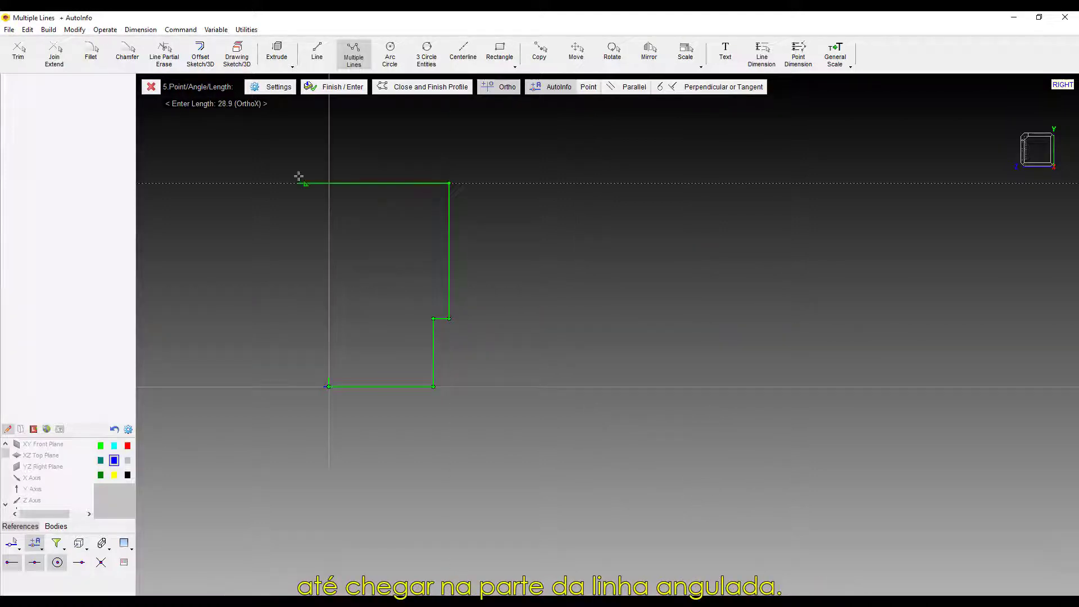
Continue the outline with 26 and 6 unit segments and a 300° notch line
text(26)
key(Return)
text(6)
key(Return)
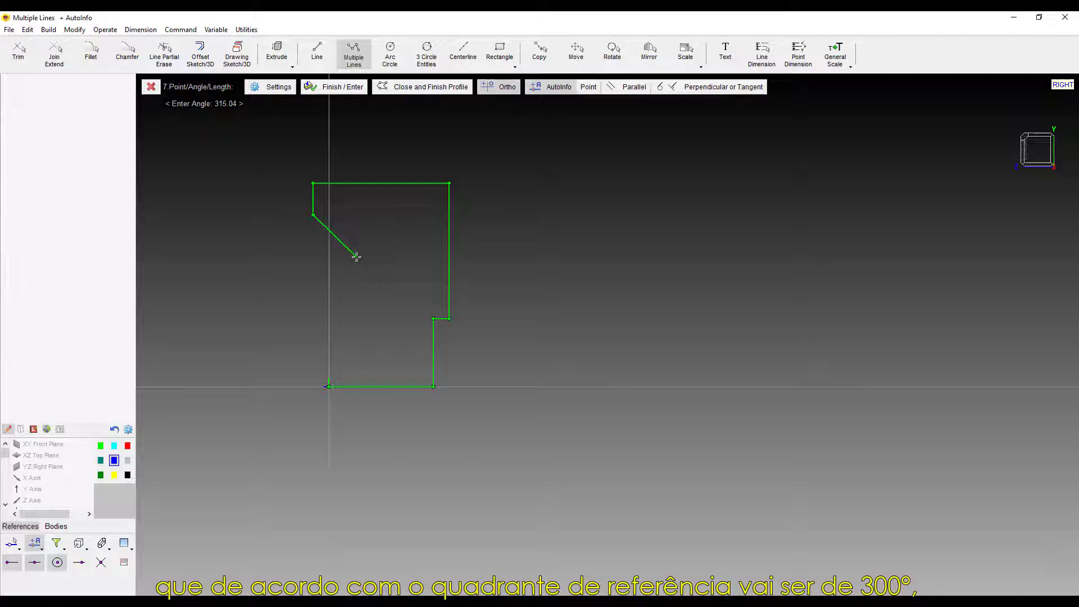
text(300)
key(Return)
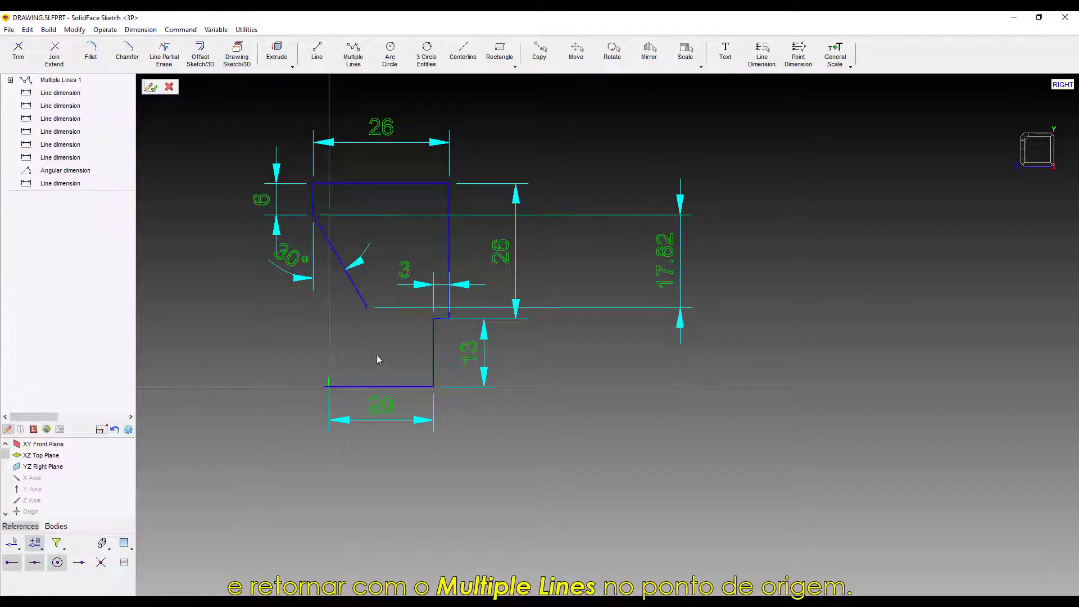
Draw a second line chain from the origin: 13, 3, 6, then a 60° line crossing the first notch
click(355, 63)
click(329, 386)
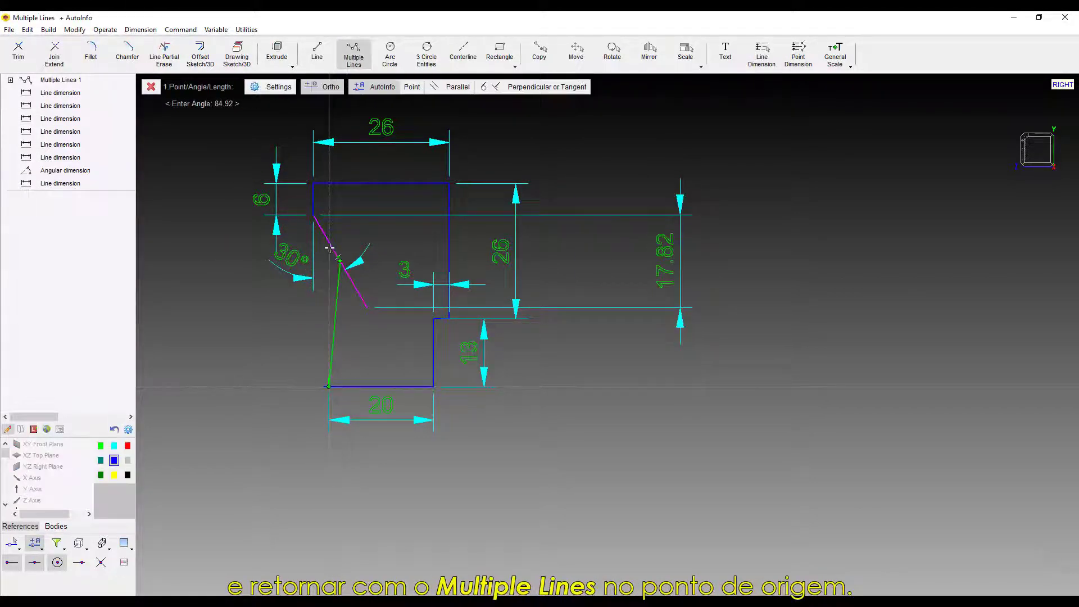
text(13)
key(Return)
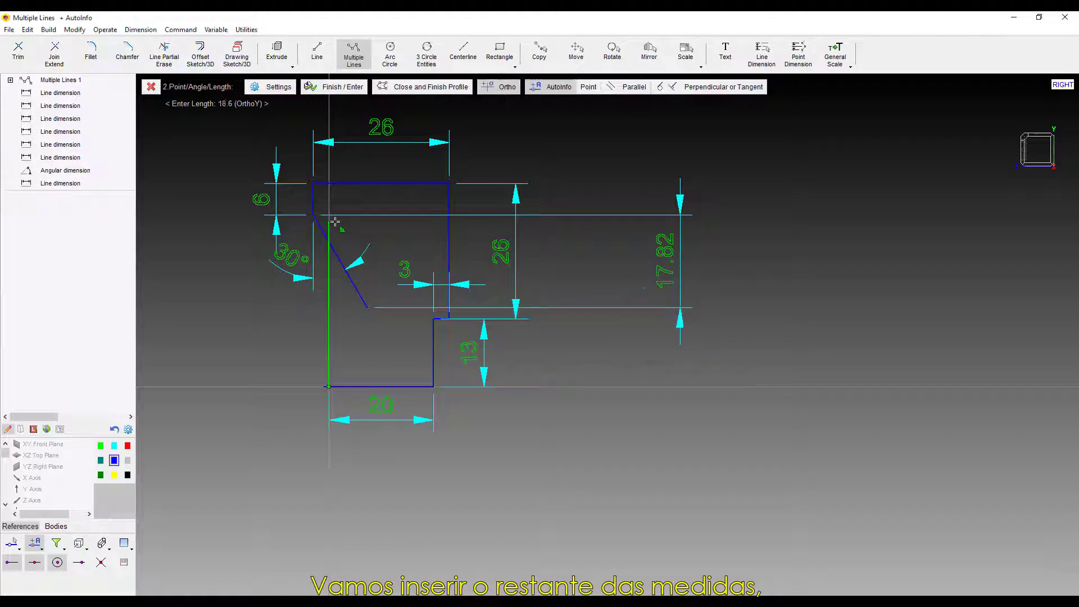
text(3)
key(Return)
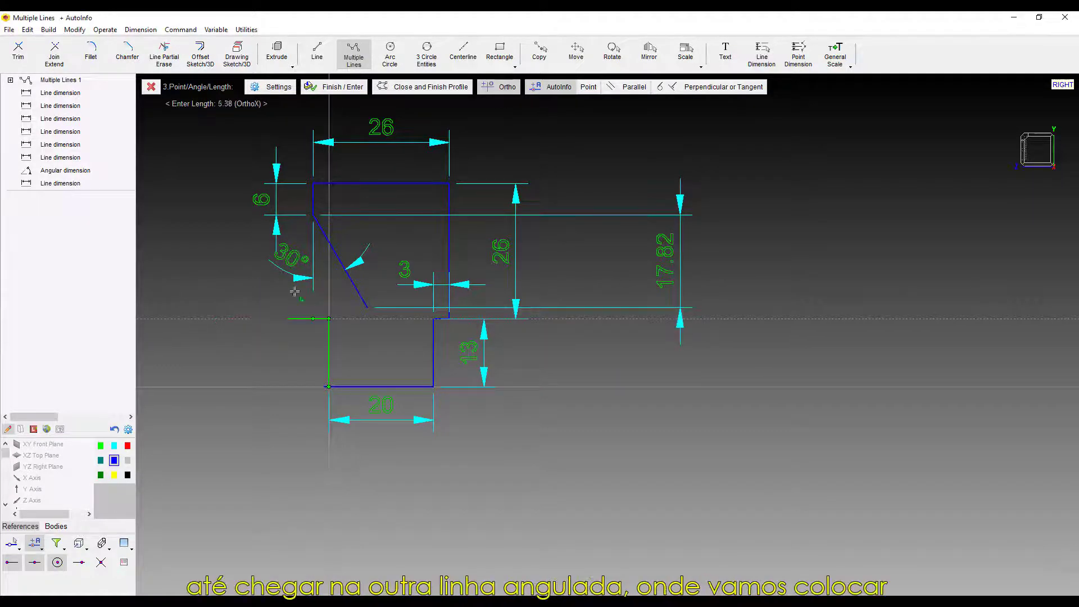
text(6)
key(Return)
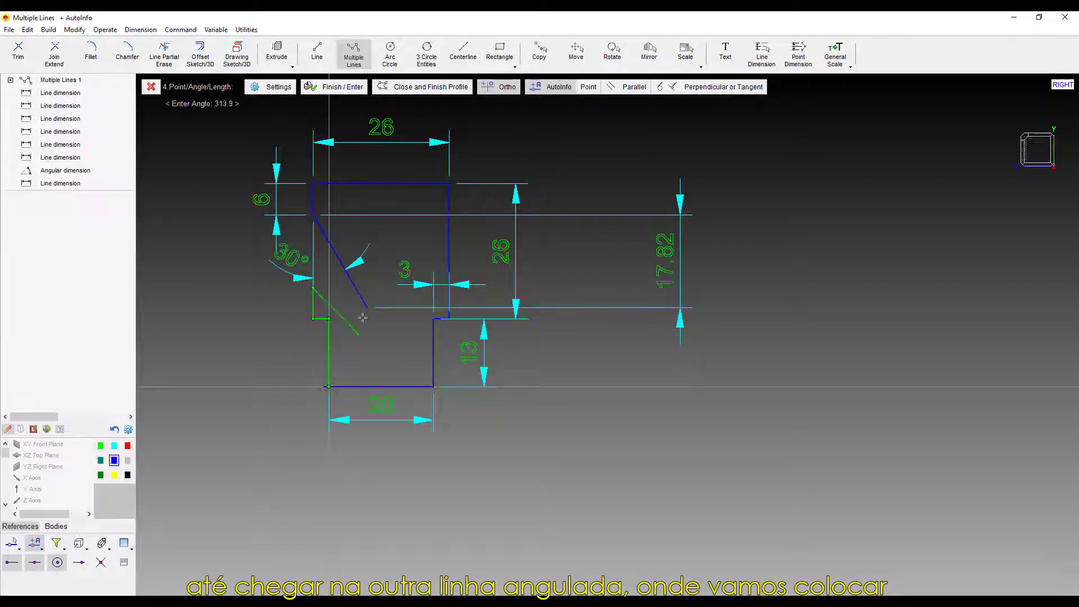
text(60)
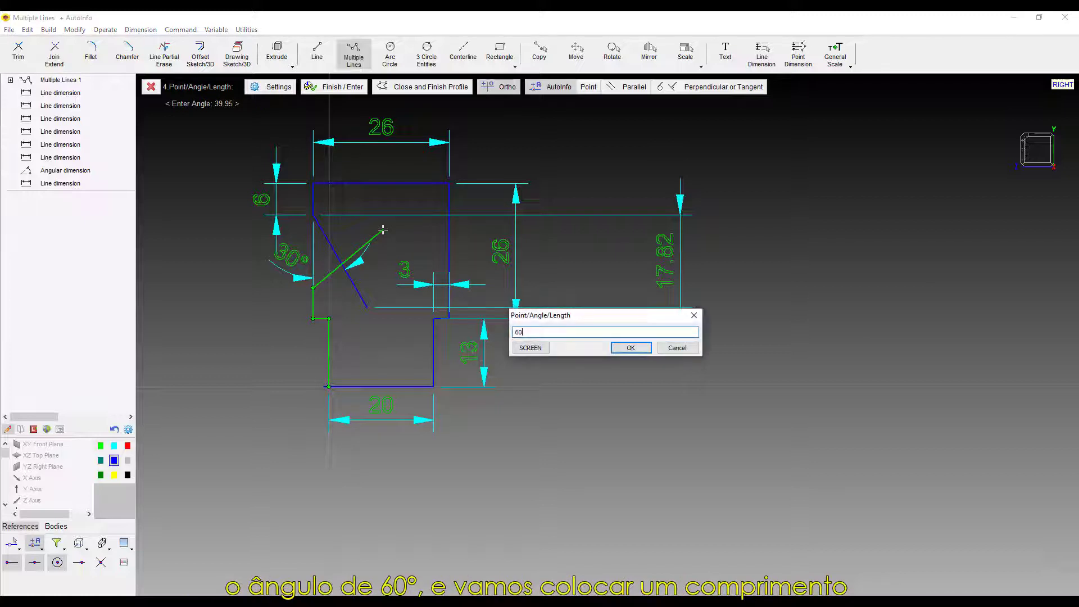
key(Return)
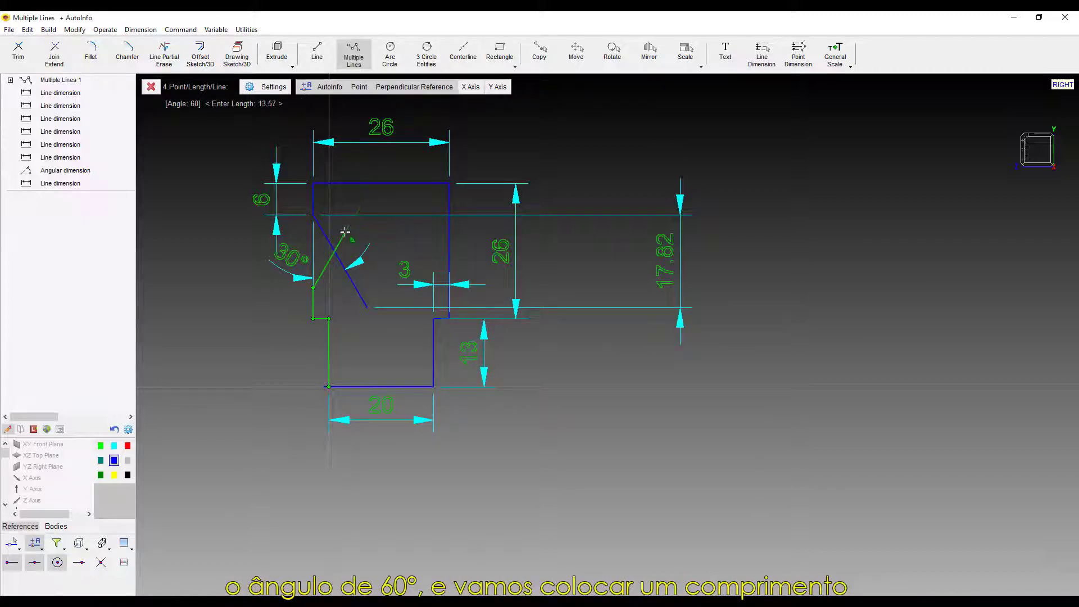
click(348, 227)
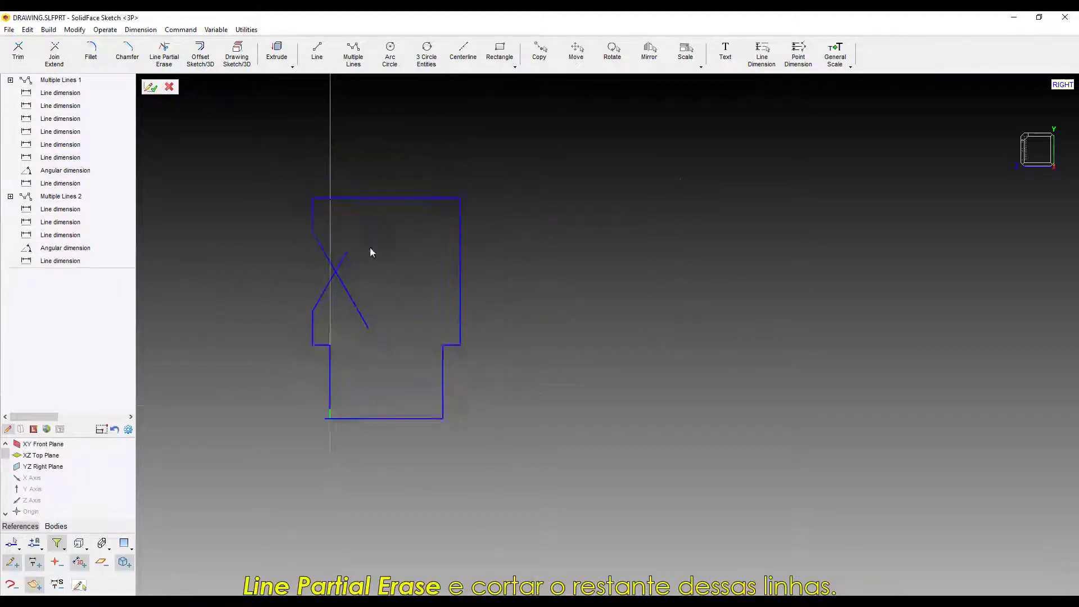
Erase the crossing overhangs of the notch lines and exit the sketch
click(161, 52)
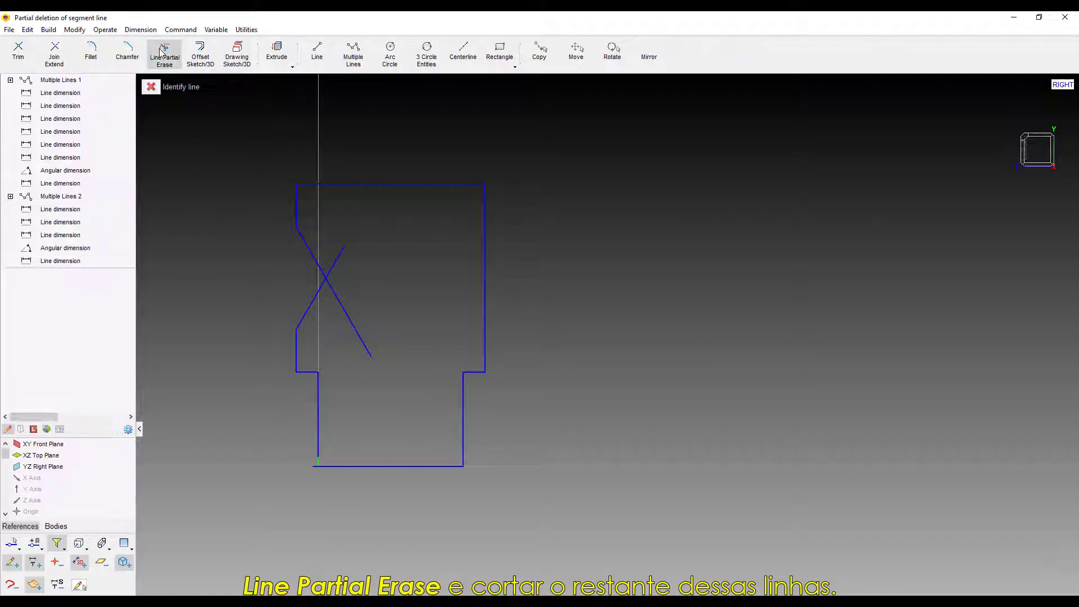
click(338, 256)
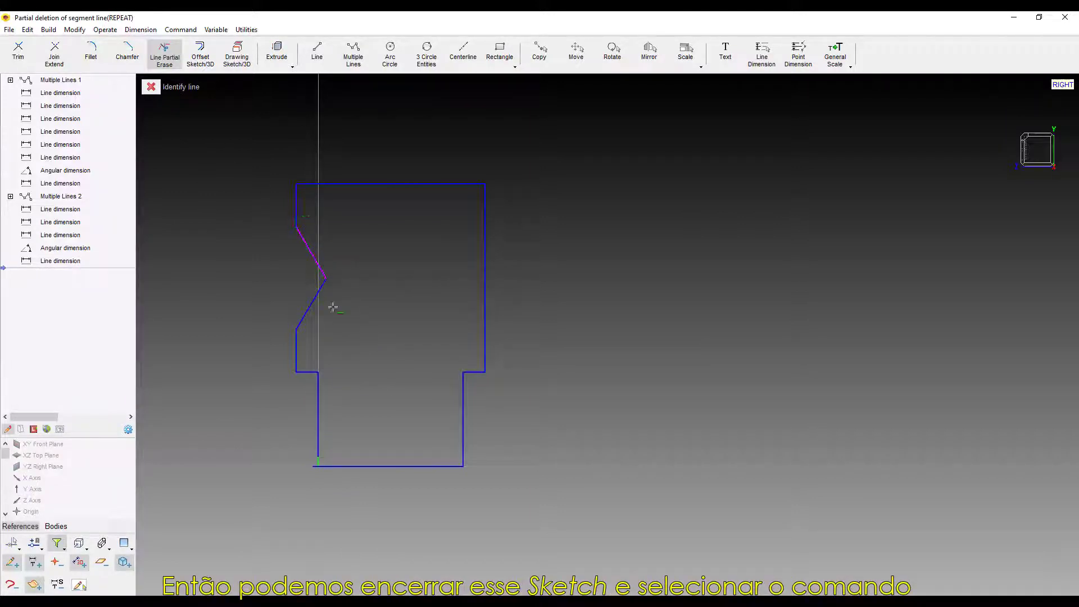
click(134, 52)
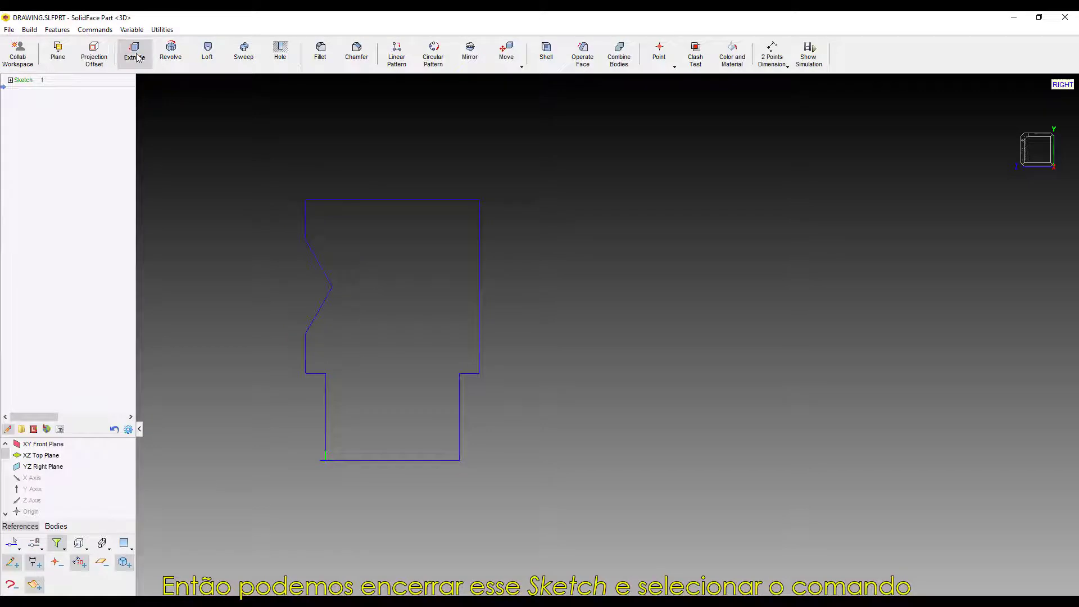
Extrude the V-notched profile 40 units as Extrude boss 1
click(444, 200)
scroll(596, 303, down, 2)
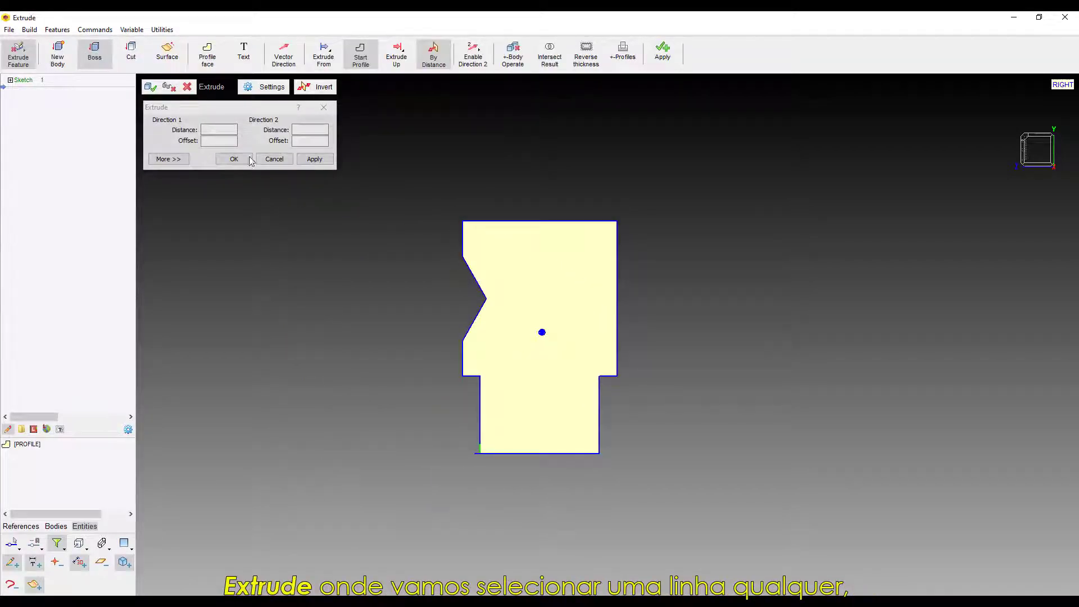
click(228, 130)
text(40)
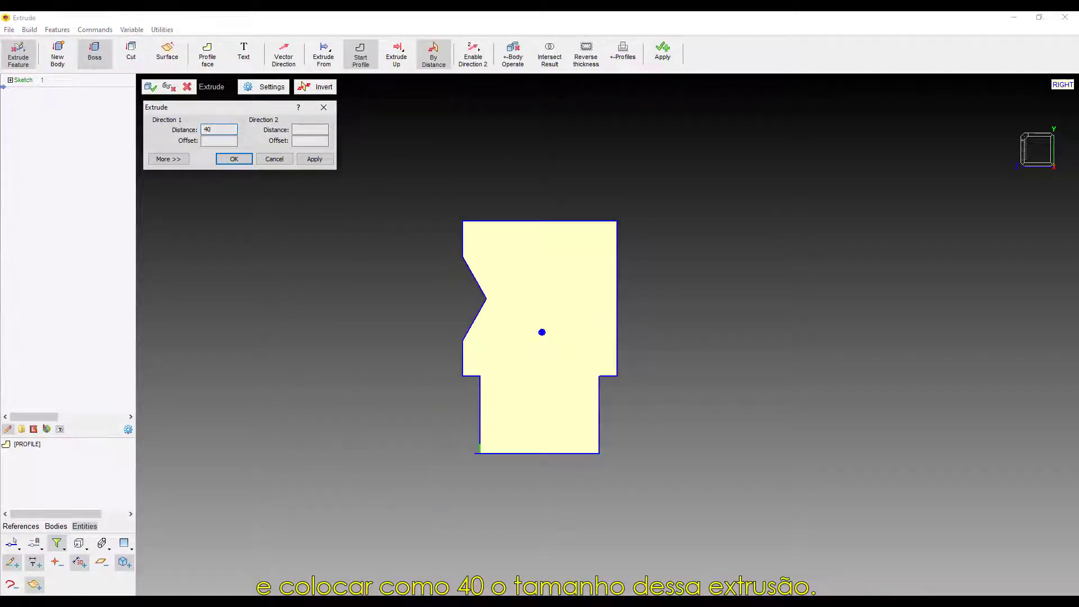
click(236, 162)
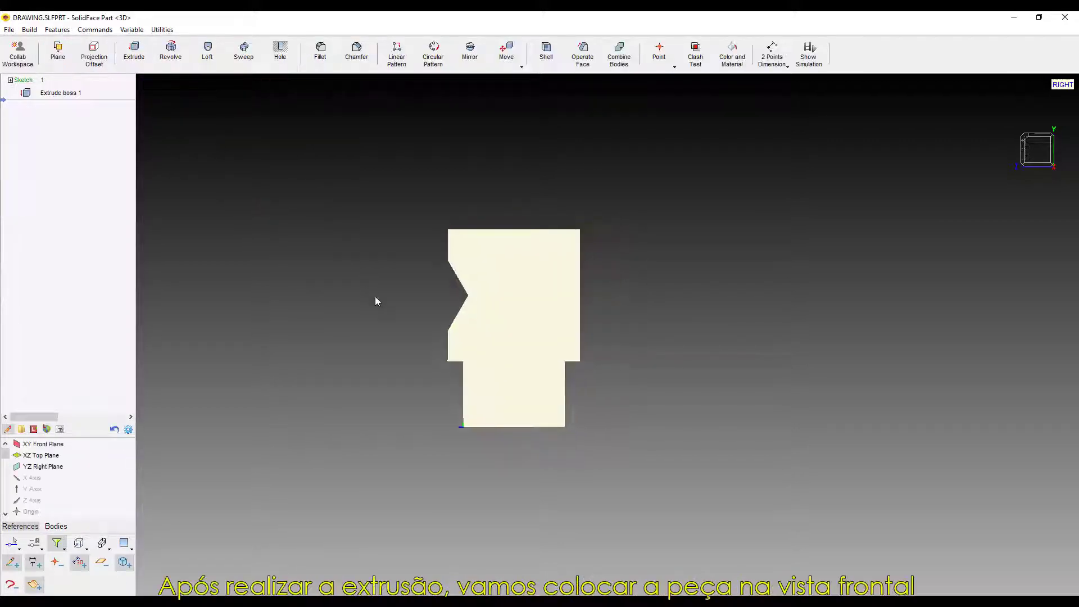
Switch to the Front view and select the block's bottom face
middle_drag(376, 295, 429, 334)
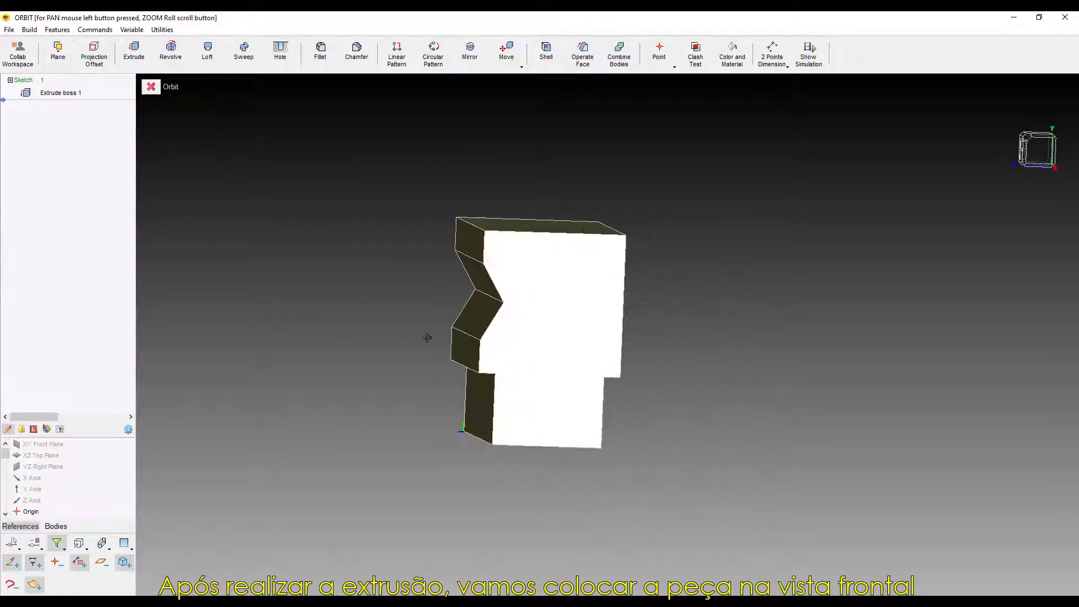
key(Escape)
click(1021, 152)
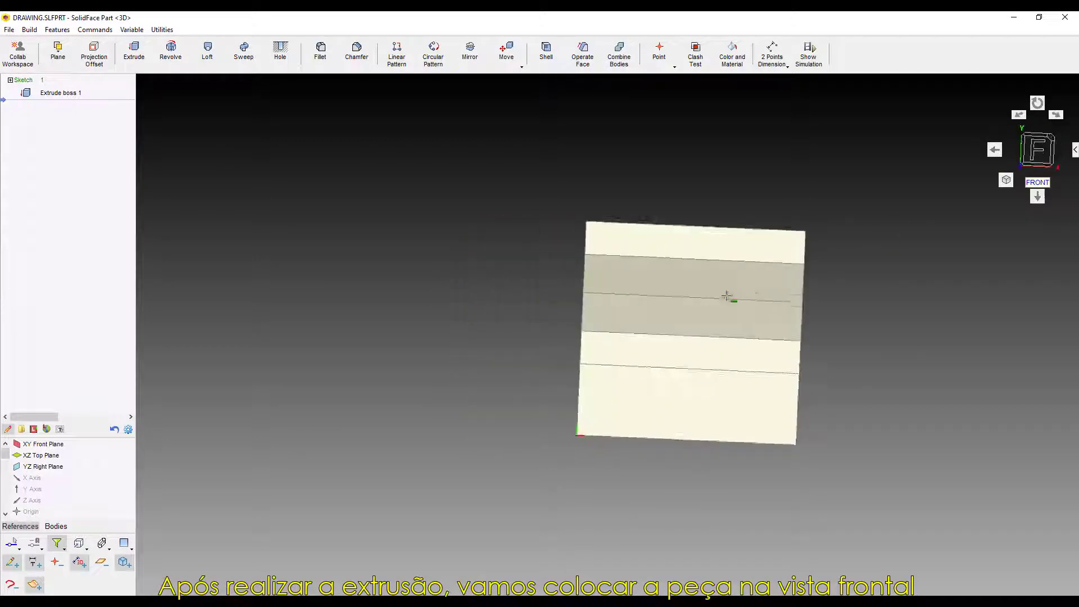
click(664, 426)
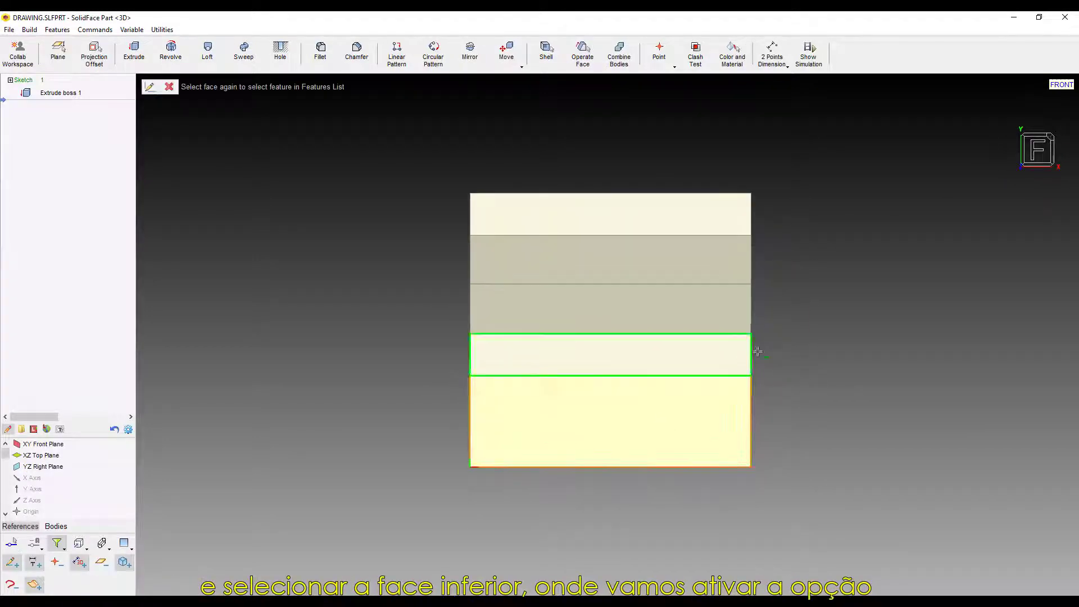
ctrl+middle_drag(818, 350, 618, 348)
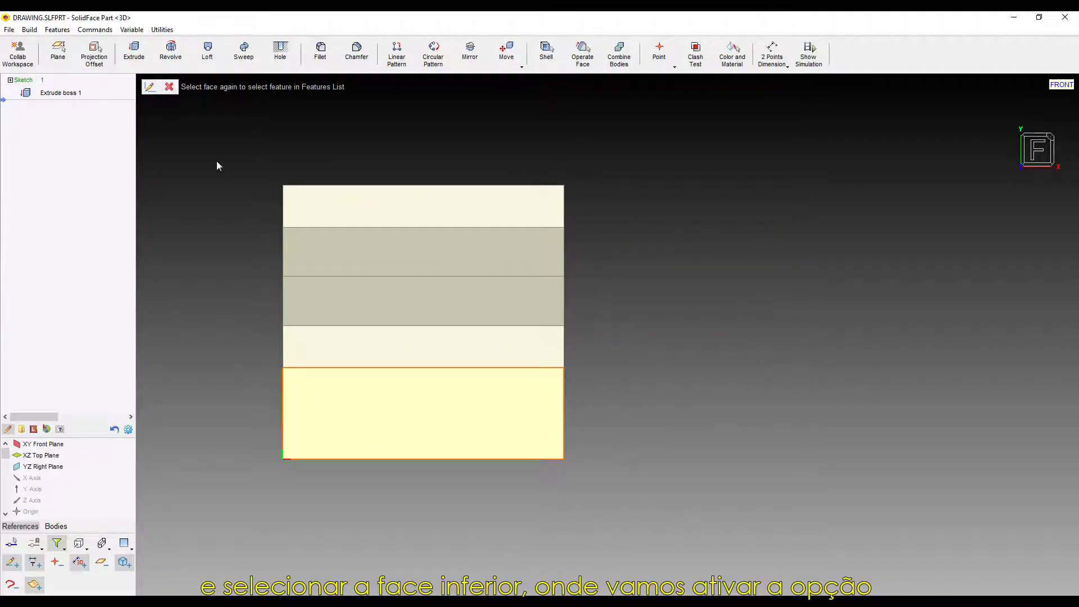
Sketch a 13×13 square at the profile's bottom-left corner
click(151, 87)
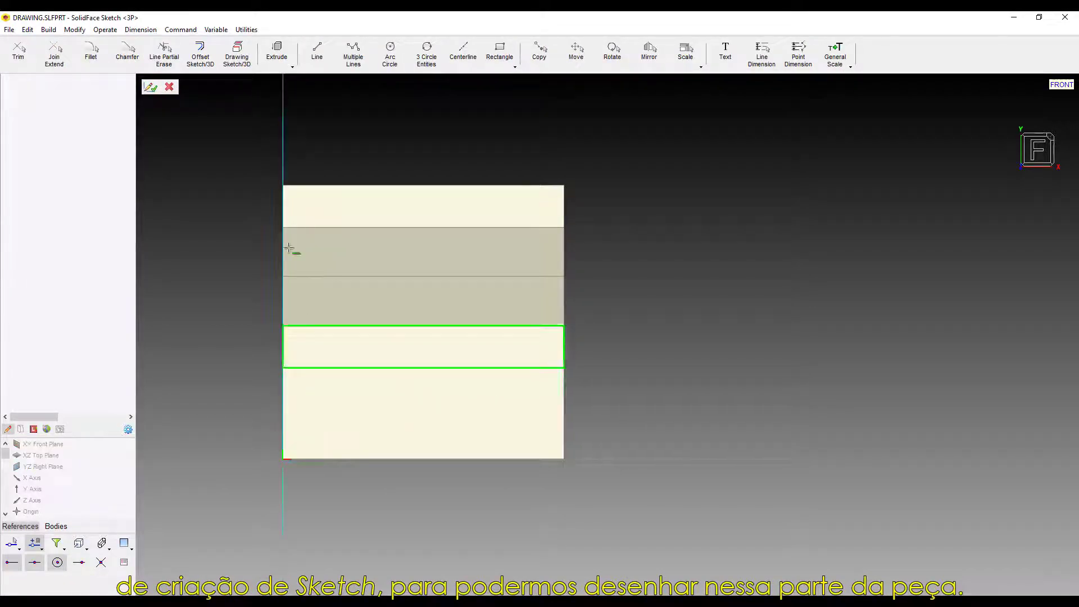
click(504, 55)
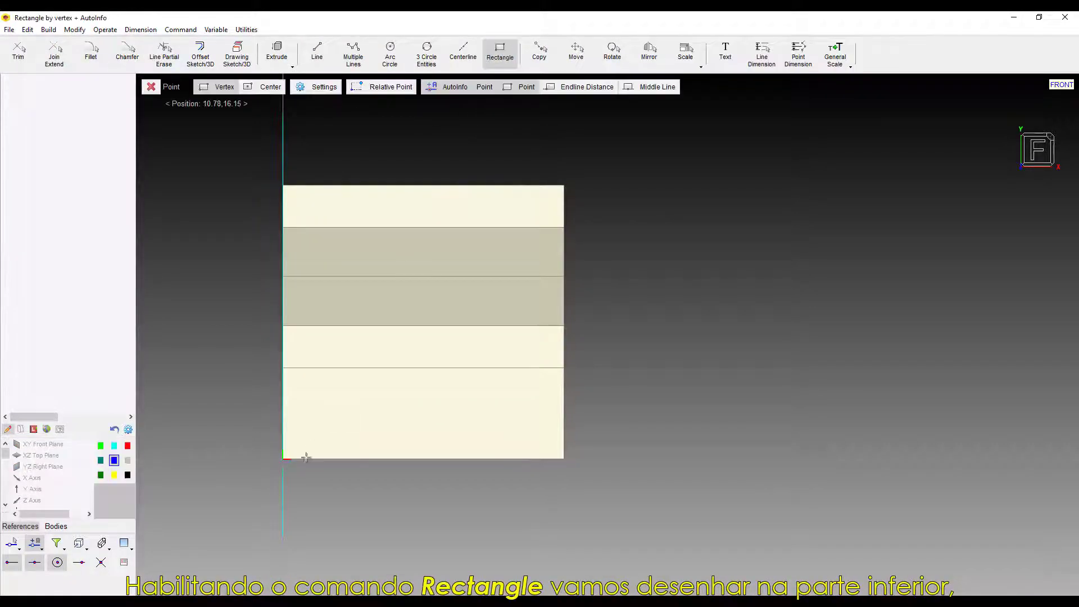
click(283, 458)
click(375, 368)
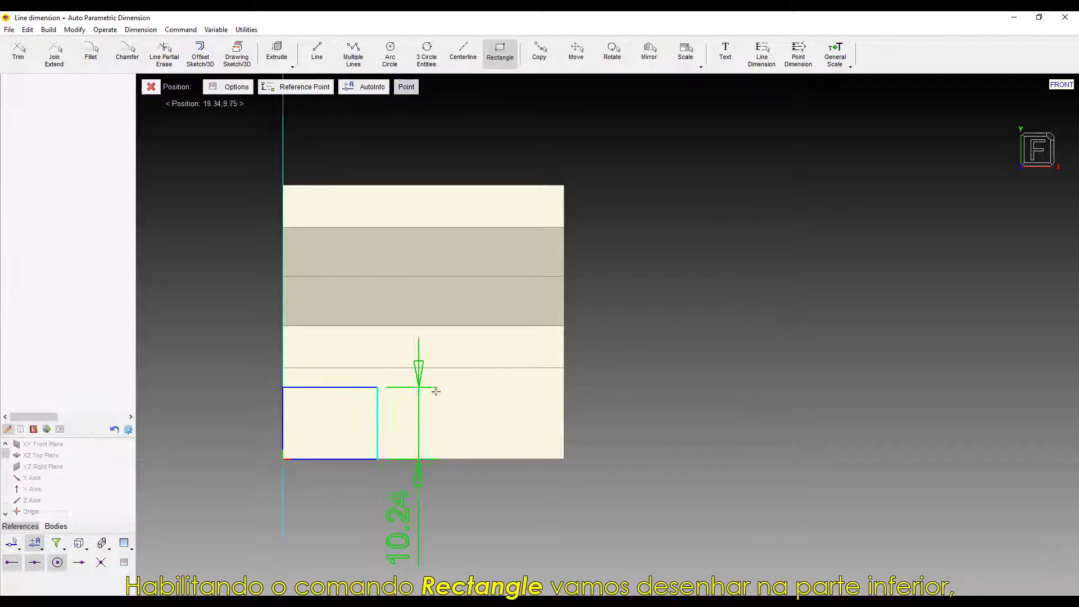
click(392, 363)
text(13)
key(Return)
click(335, 314)
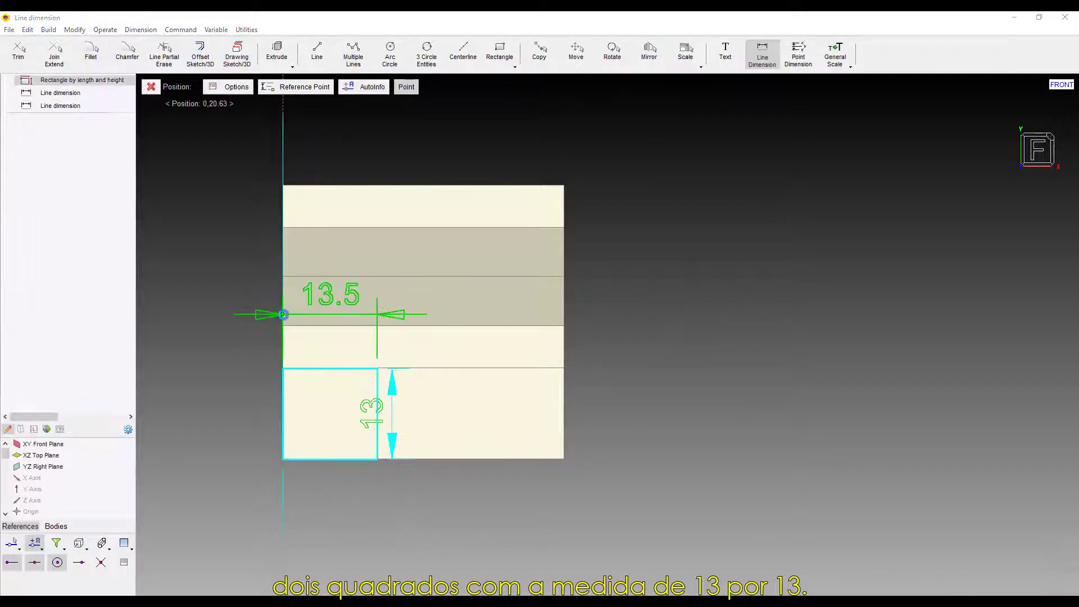
text(13)
key(Return)
Add a matching 13×13 square at the bottom-right corner
click(500, 51)
click(565, 459)
click(500, 368)
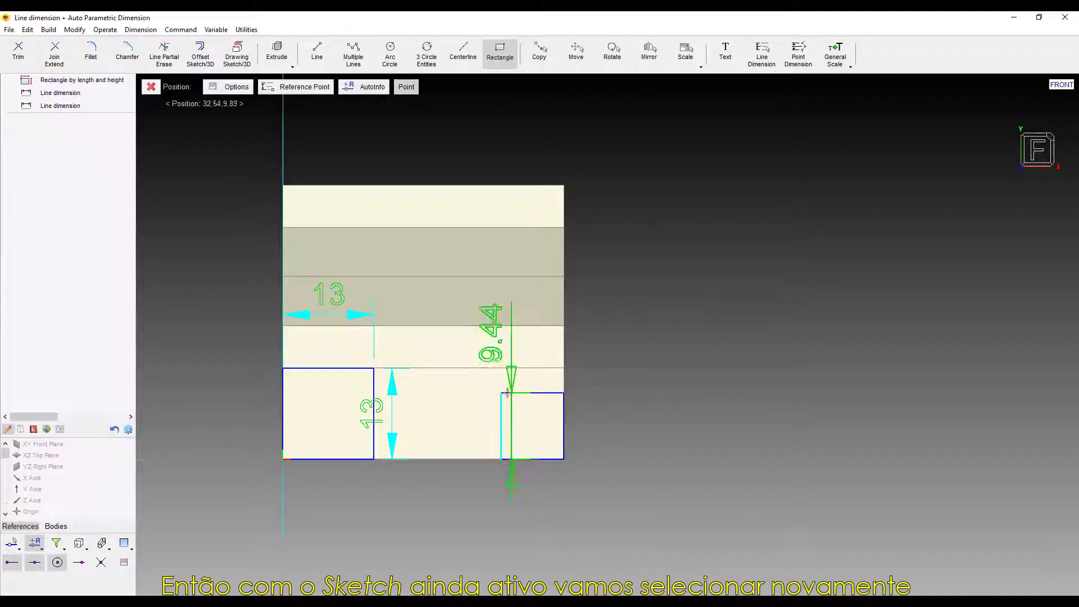
click(656, 393)
key(Return)
click(660, 296)
text(13)
key(Return)
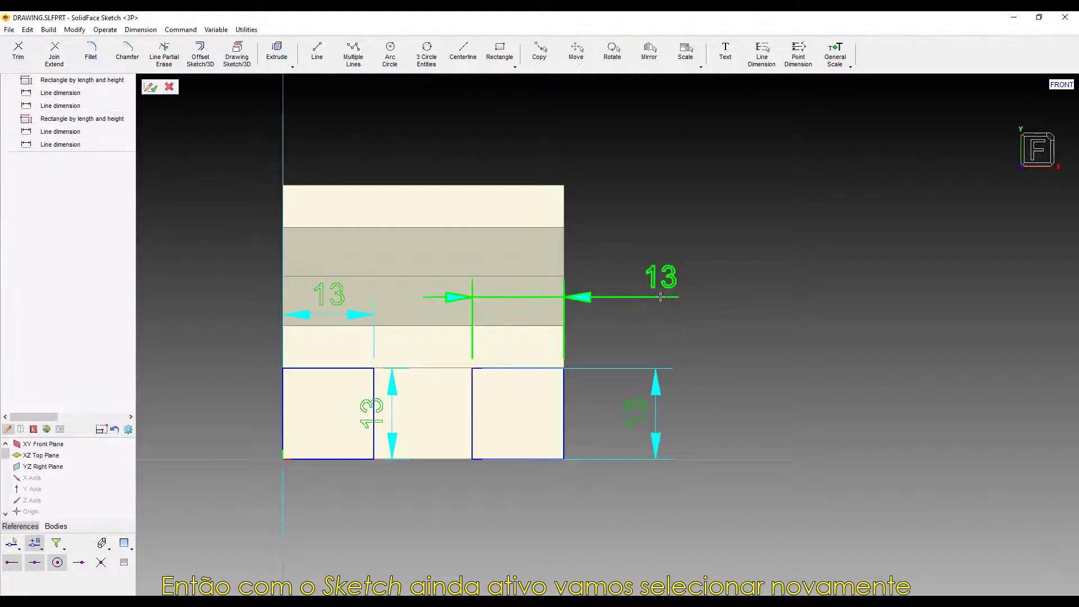
click(277, 56)
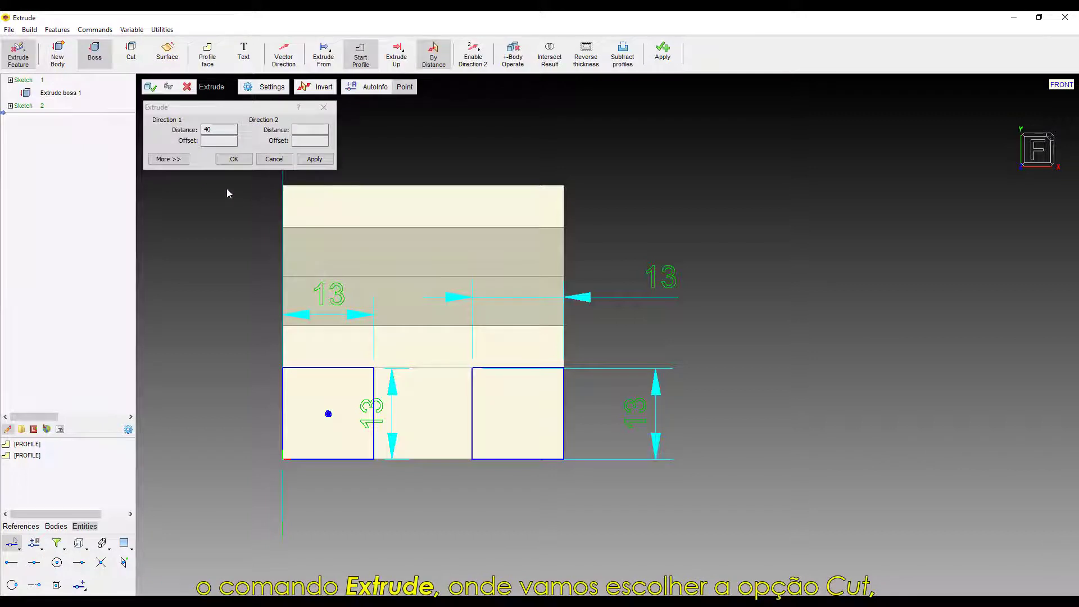
Set the extrusion to Cut and apply it as Extrude cut 1, removing both corner squares
click(131, 52)
click(194, 119)
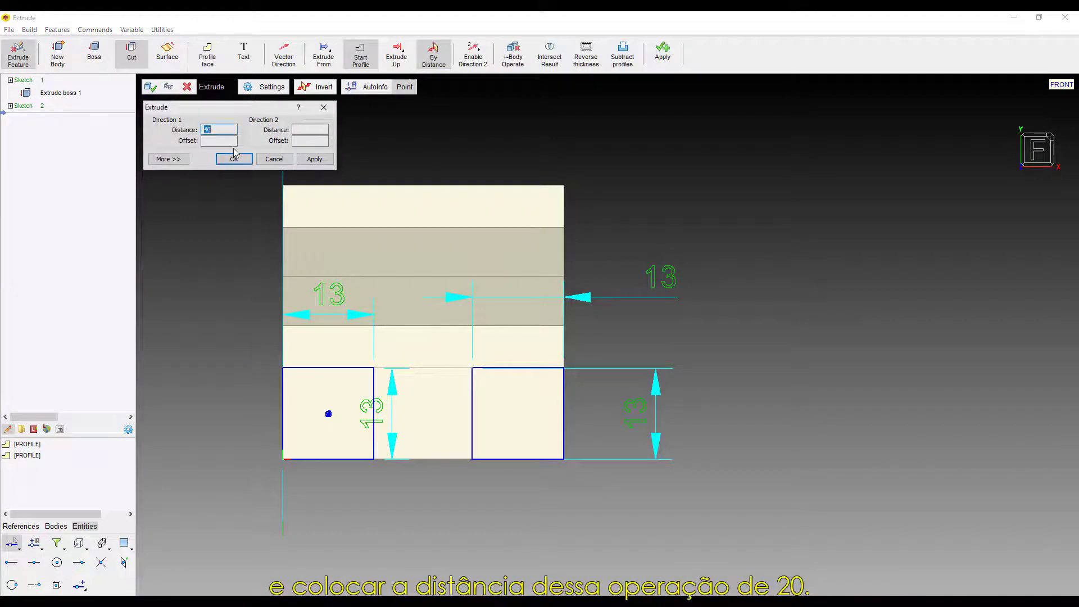
text(20)
click(234, 160)
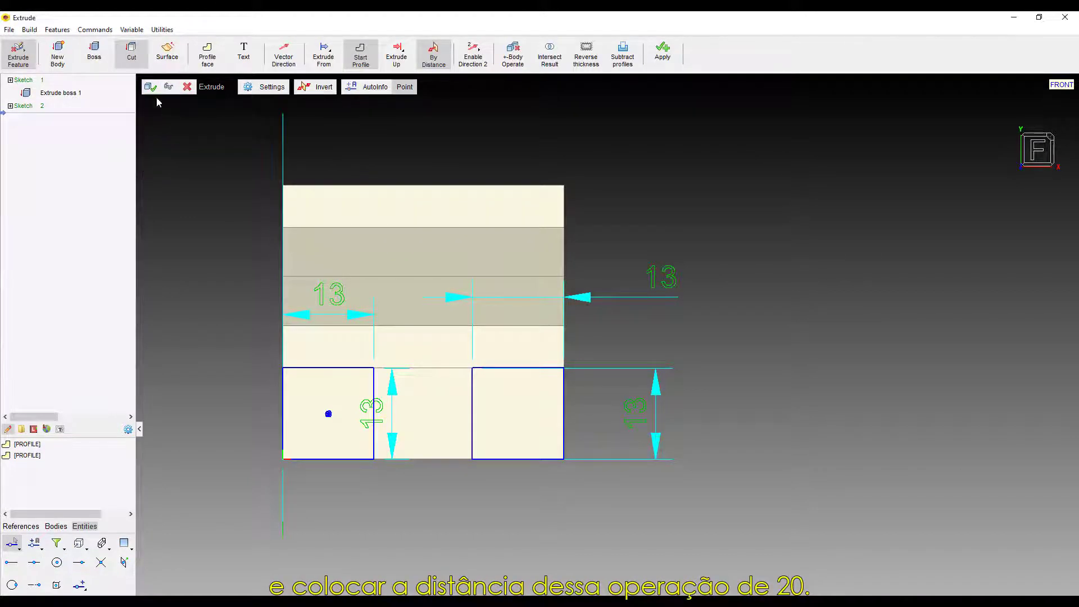
click(148, 87)
Apply a radius 7 fillet (Fillet 1) to the boss's four vertical edges
middle_drag(552, 457, 579, 470)
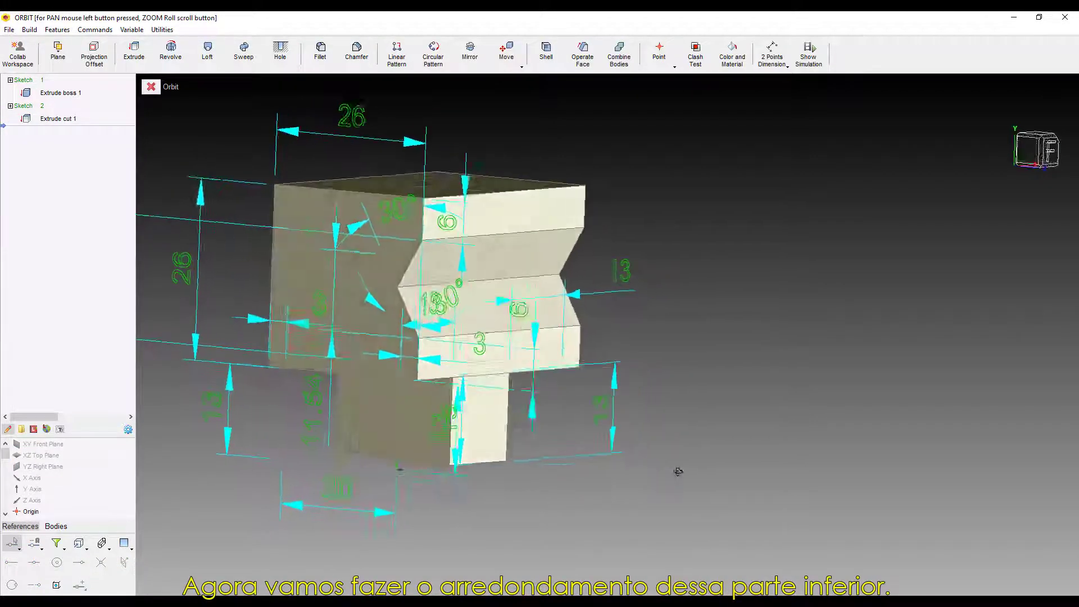
key(Escape)
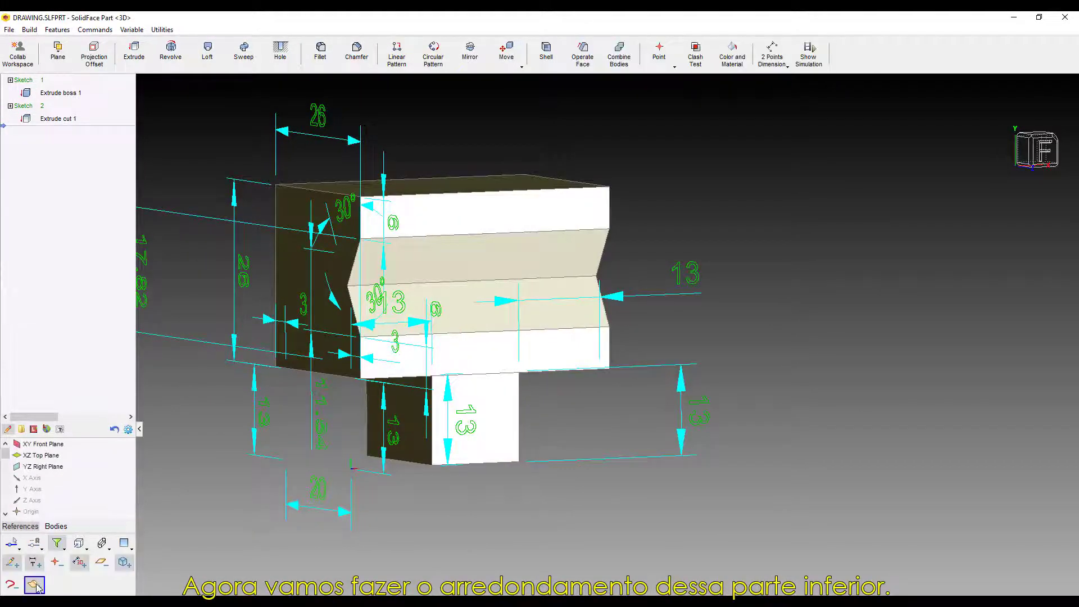
mouse_move(600, 524)
middle_down()
mouse_move(708, 518)
mouse_move(632, 525)
middle_up()
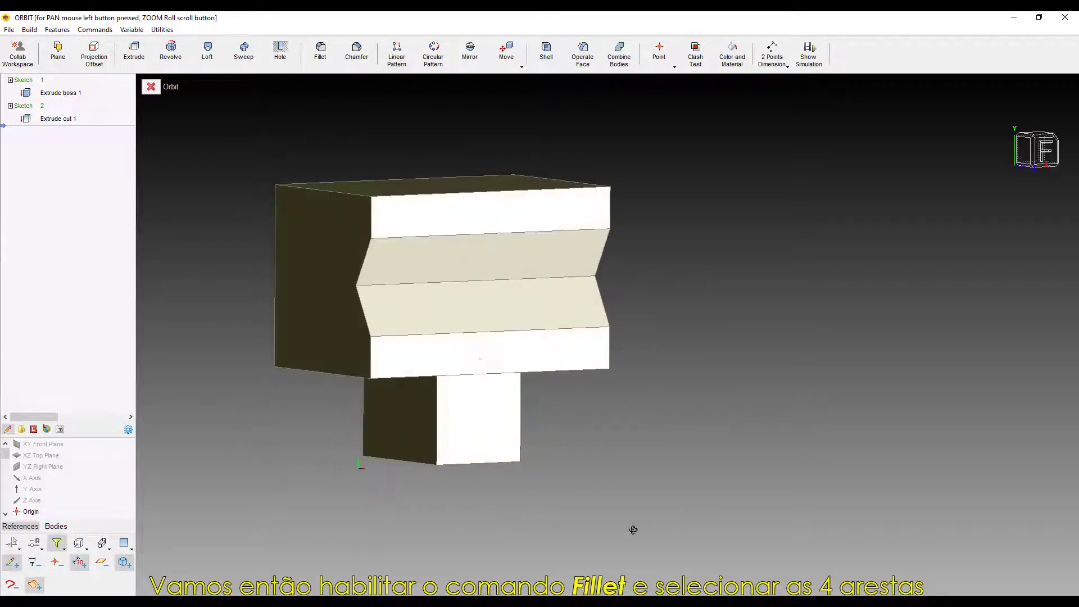
click(322, 55)
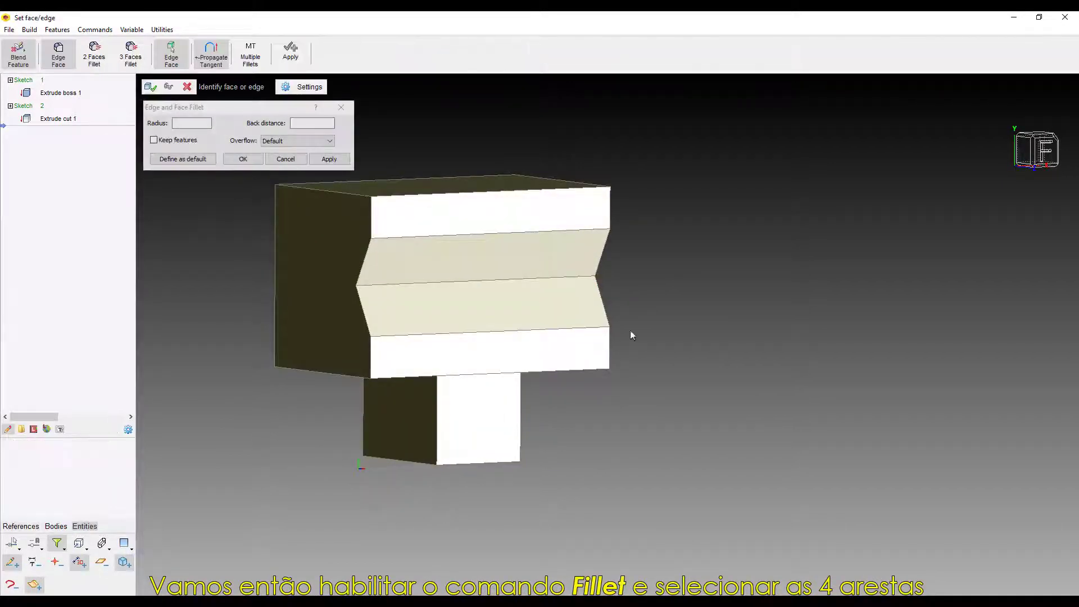
mouse_move(630, 330)
middle_down()
mouse_move(612, 441)
mouse_move(438, 442)
mouse_move(475, 471)
mouse_move(287, 465)
middle_up()
click(367, 427)
click(476, 436)
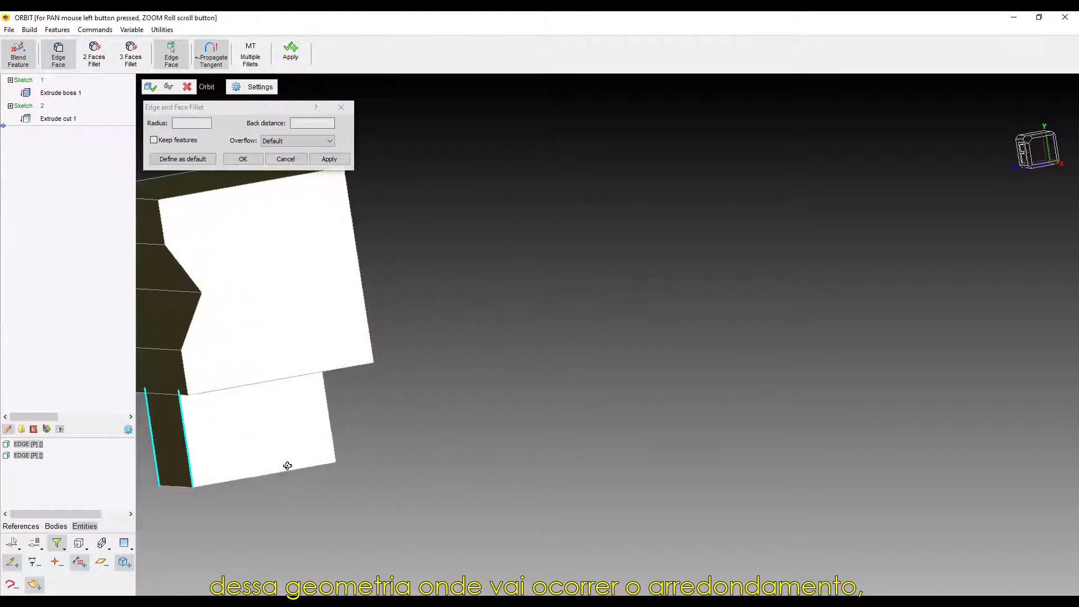
click(330, 430)
mouse_move(448, 431)
middle_down()
mouse_move(729, 381)
mouse_move(810, 386)
middle_up()
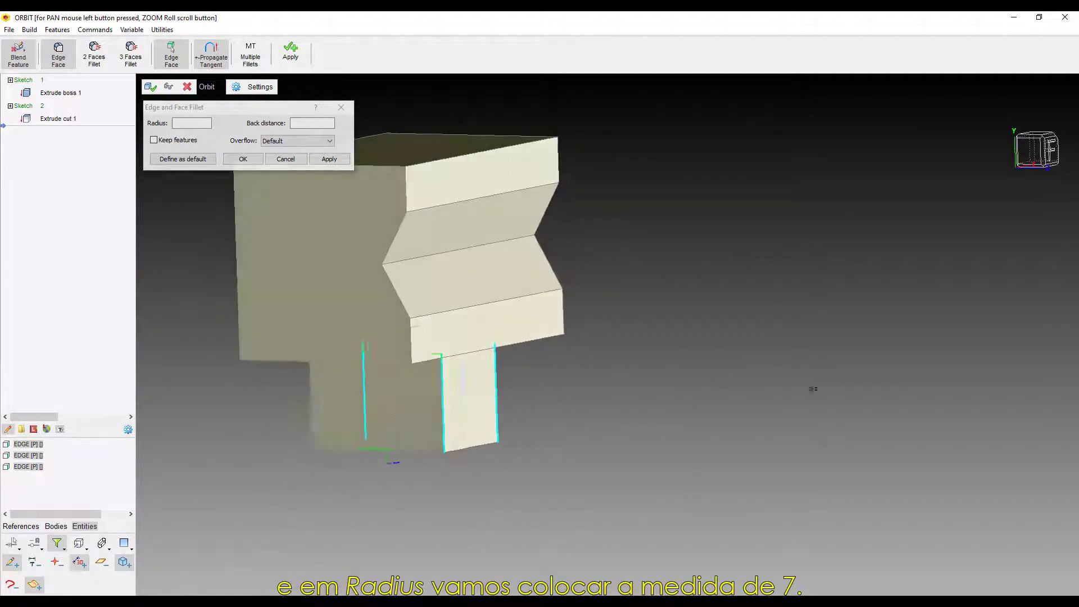
click(310, 399)
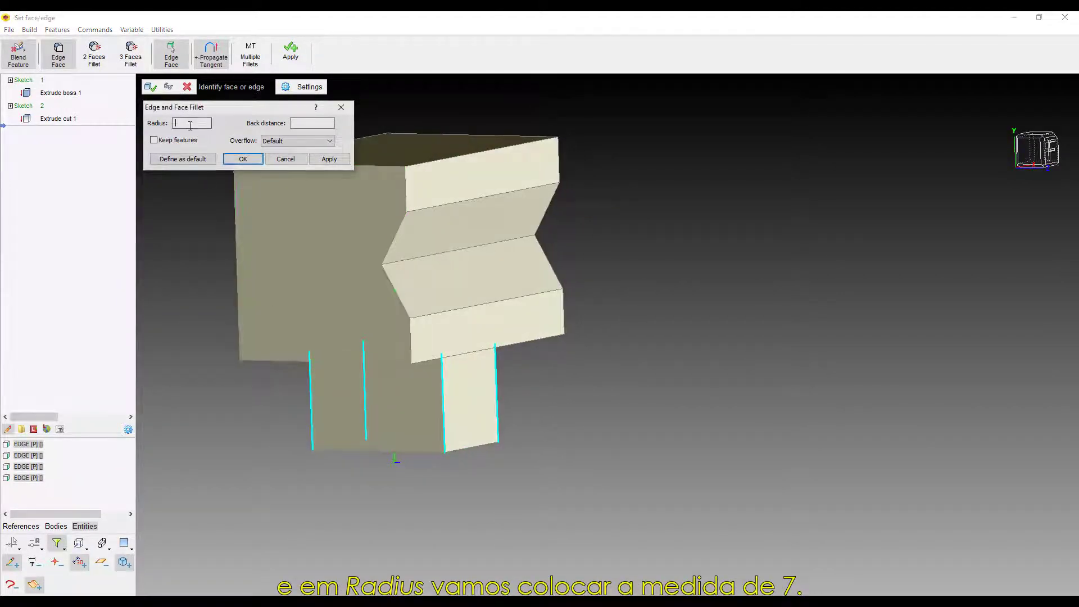
text(7)
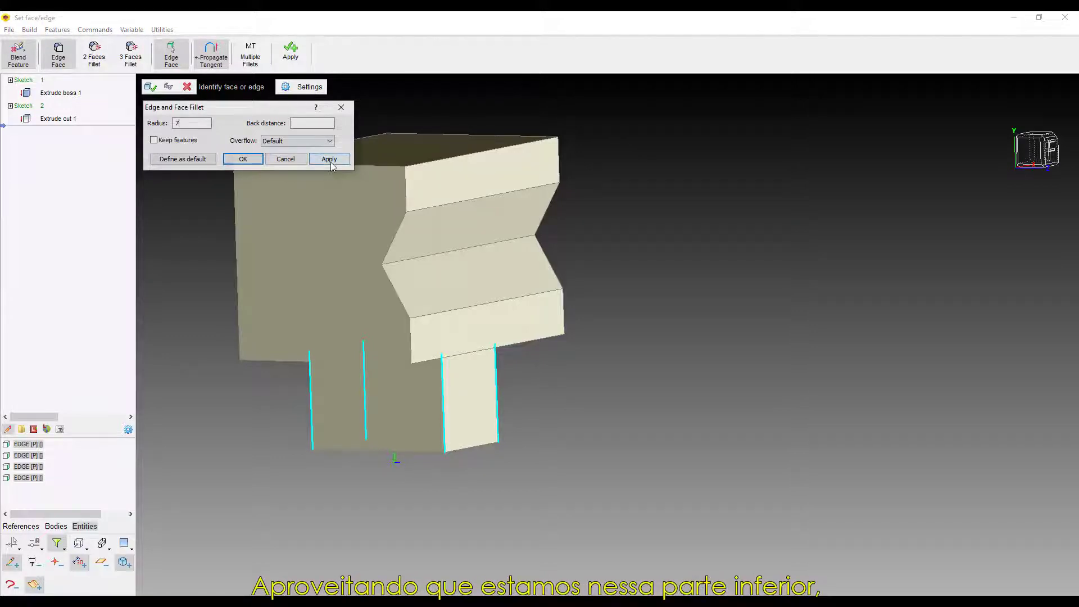
click(329, 159)
click(149, 87)
Turn to the bottom and set up a V-type hole with ISO M8x1.0 thread, length 13
middle_click(496, 446)
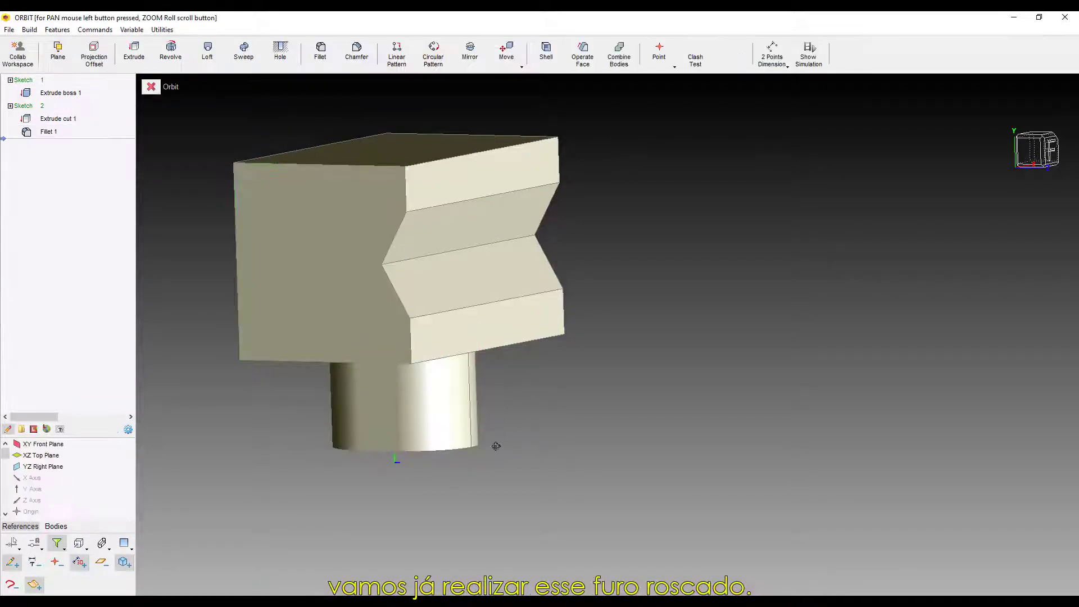
middle_drag(496, 446, 538, 440)
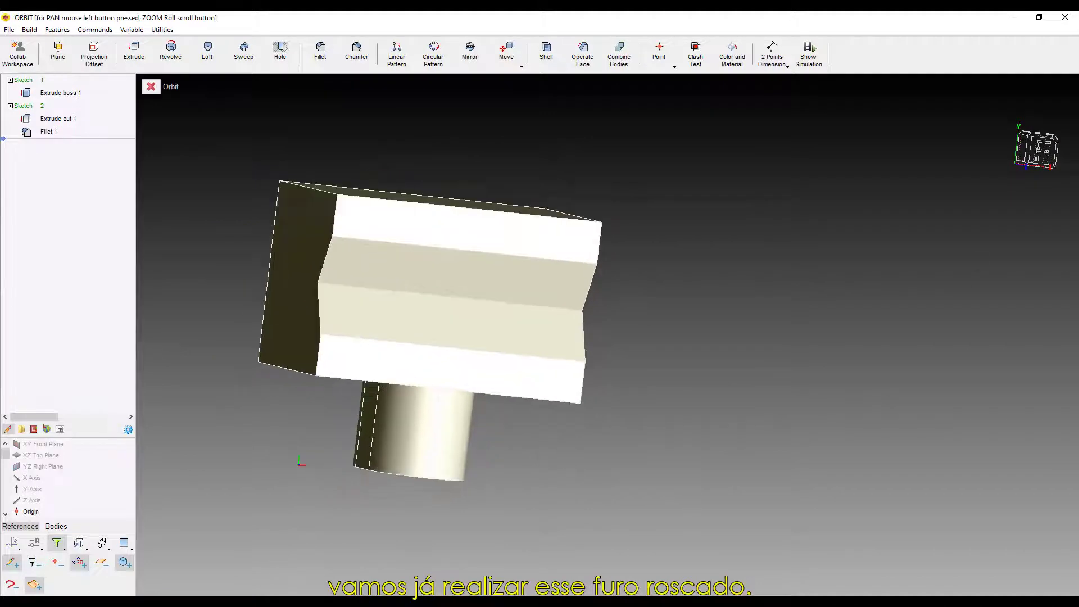
middle_drag(538, 440, 380, 96)
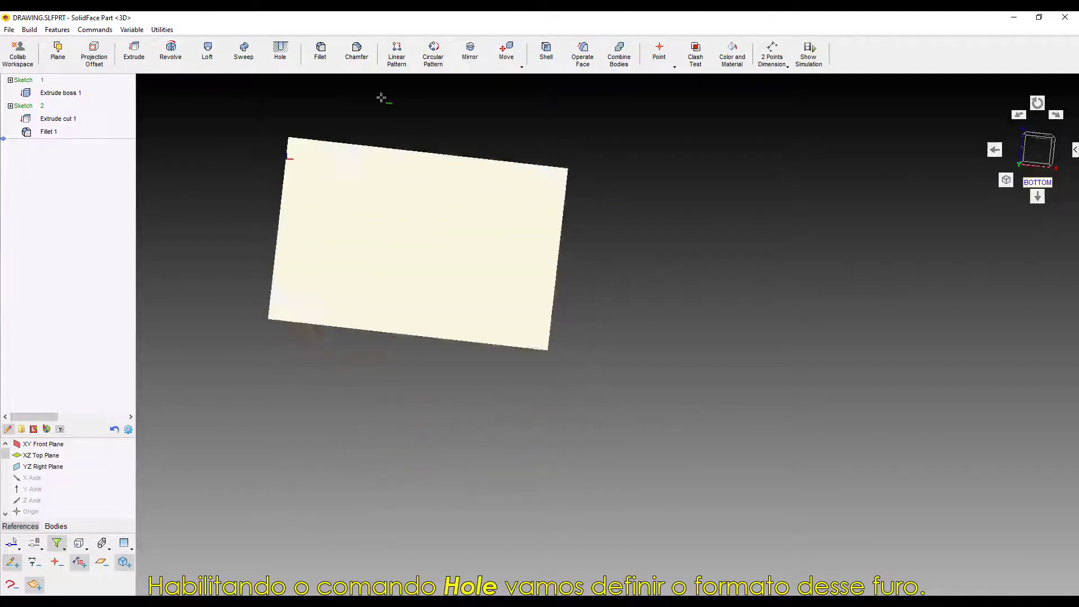
click(281, 54)
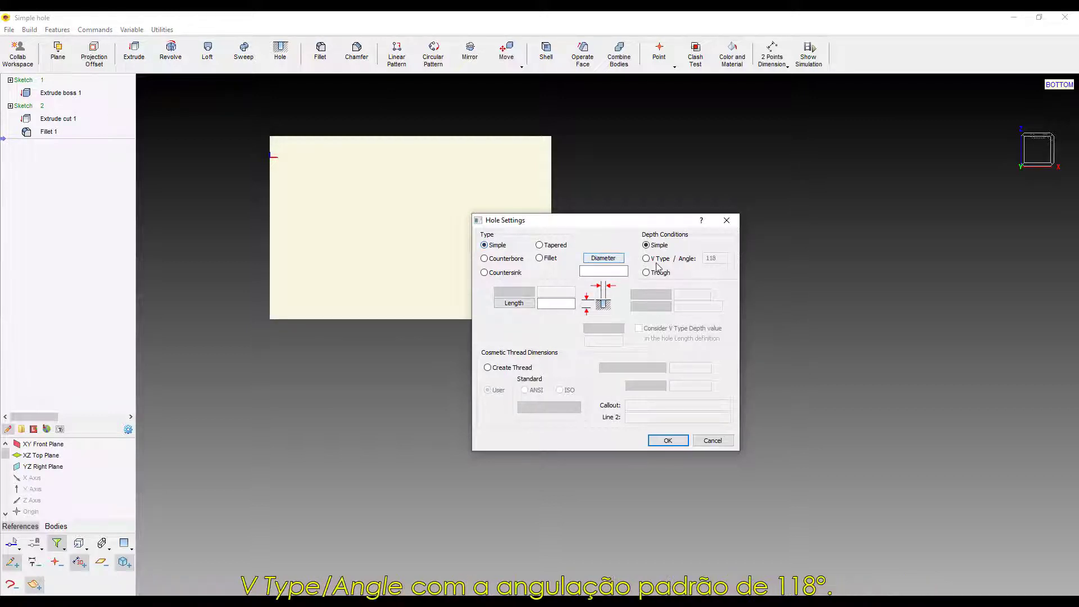
click(647, 259)
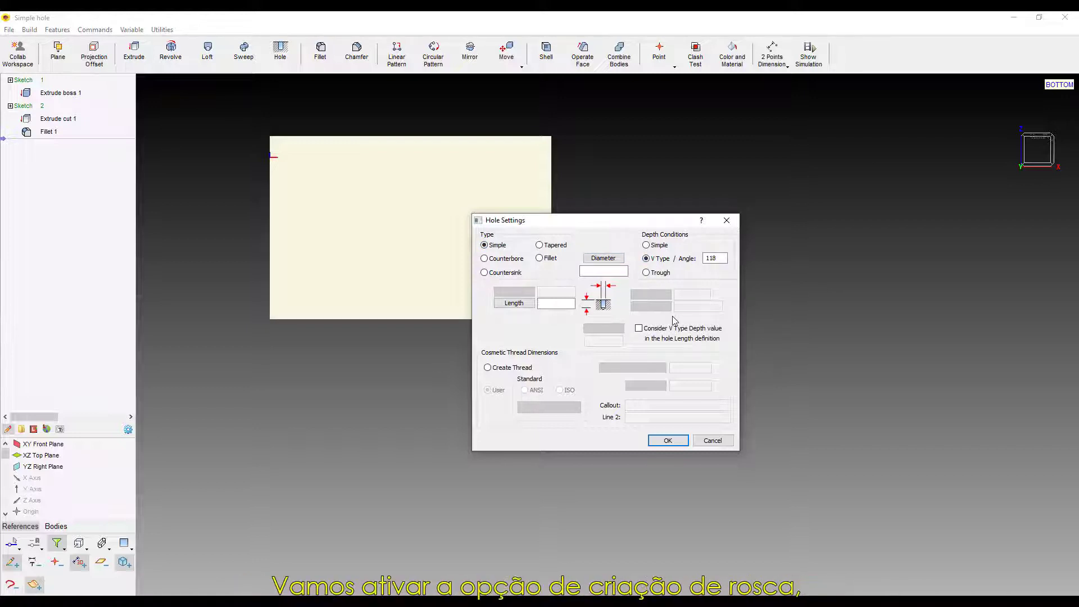
click(488, 368)
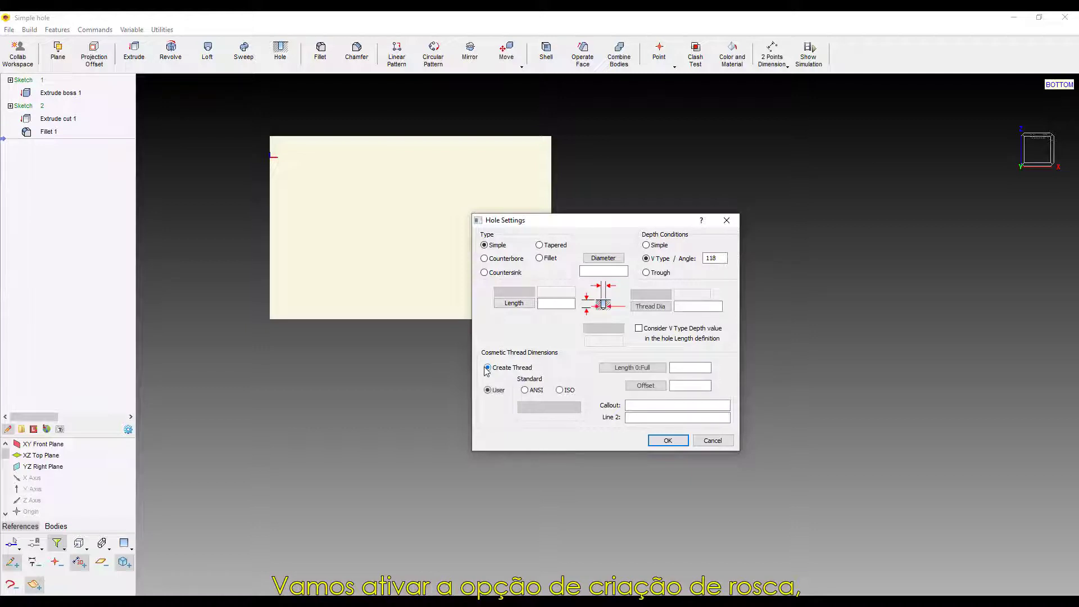
click(560, 390)
click(546, 408)
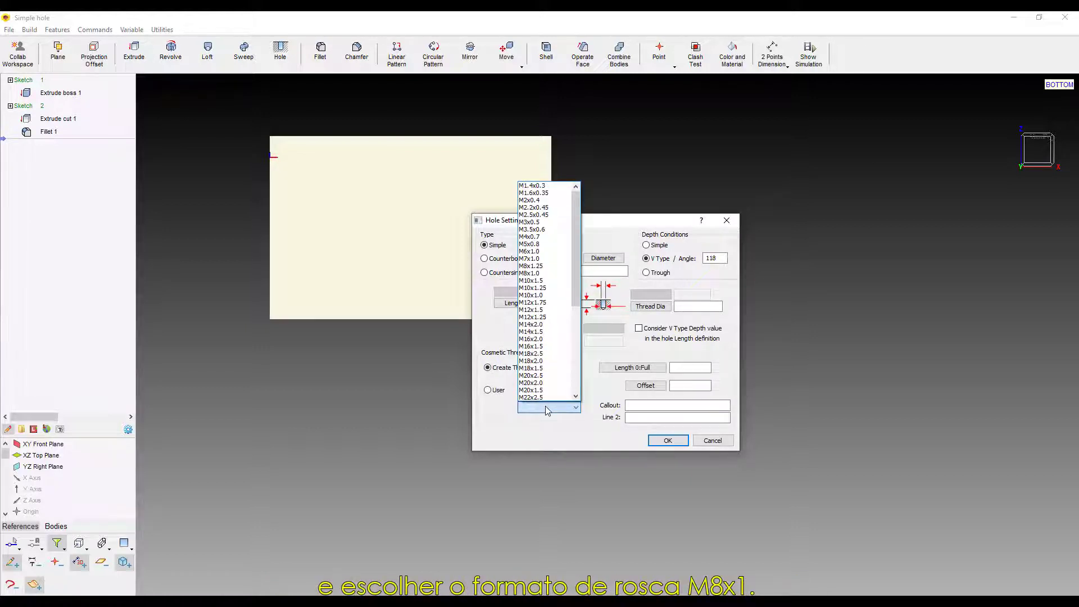
click(532, 273)
text(13)
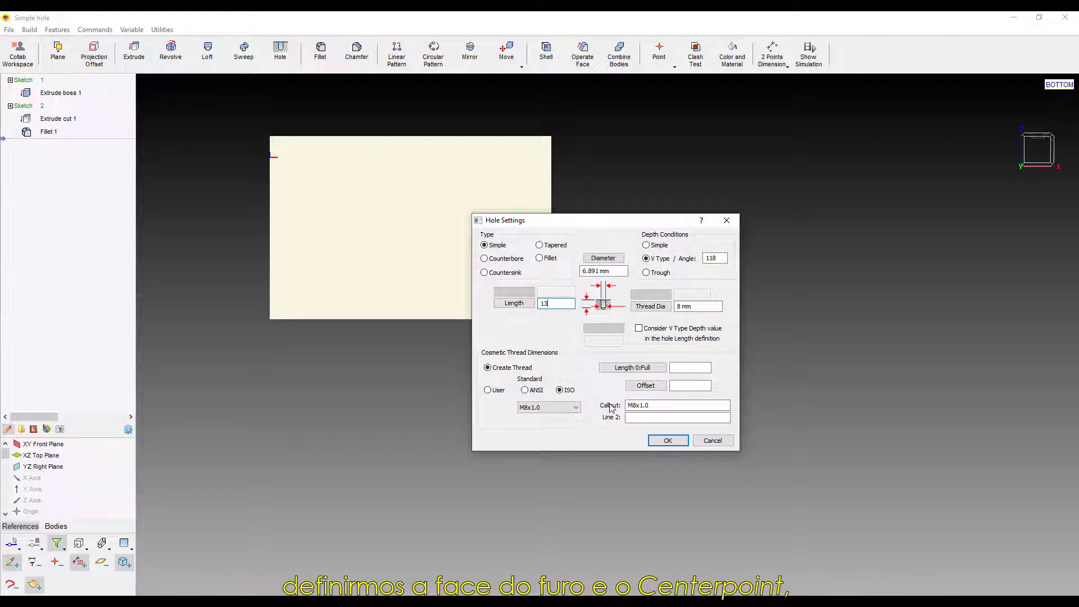
click(651, 442)
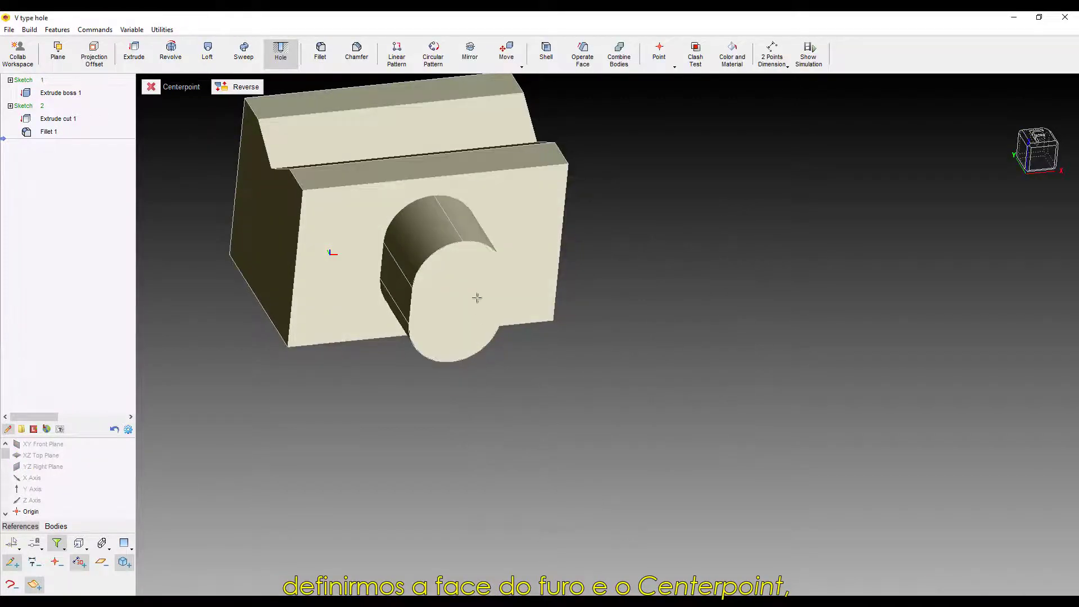
Snap the threaded hole to the boss end face centre, creating V type hole 1
right_click(472, 288)
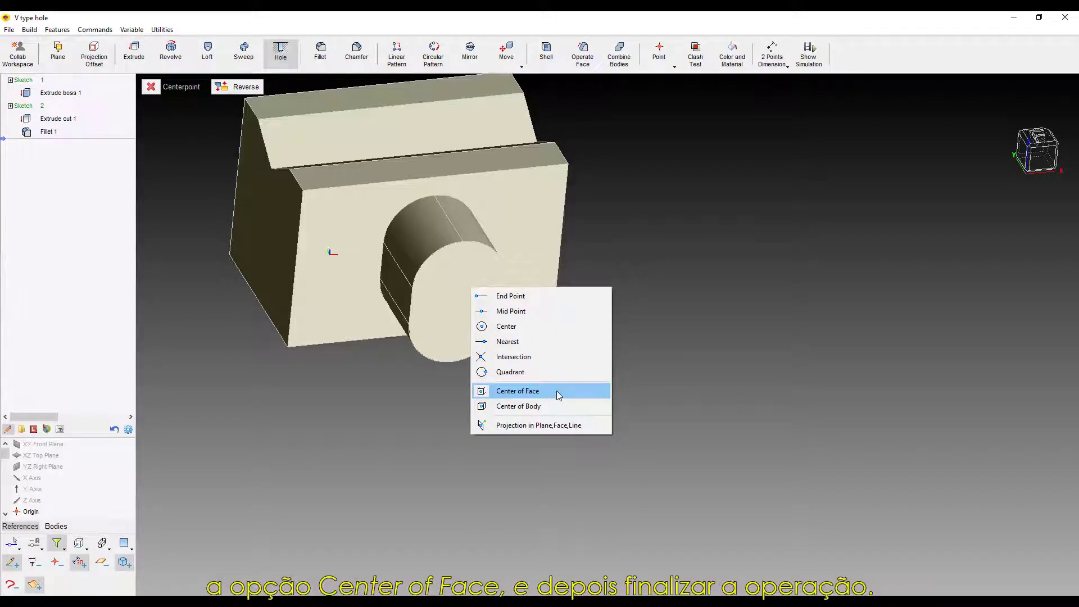
click(558, 396)
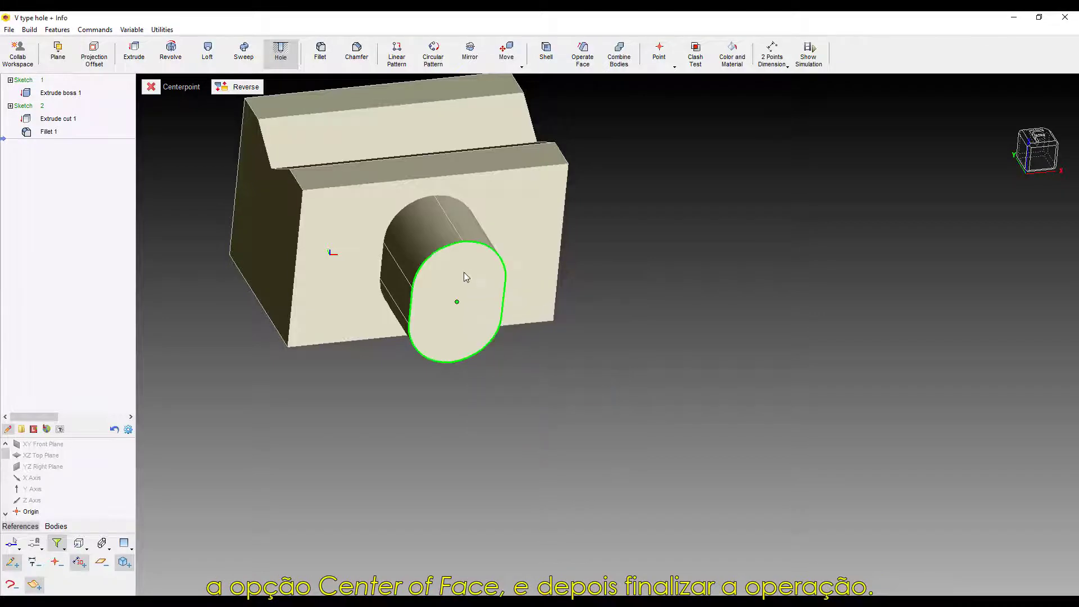
key(Return)
mouse_move(573, 373)
middle_down()
mouse_move(534, 410)
mouse_move(450, 366)
mouse_move(531, 459)
mouse_move(657, 501)
mouse_move(762, 441)
middle_up()
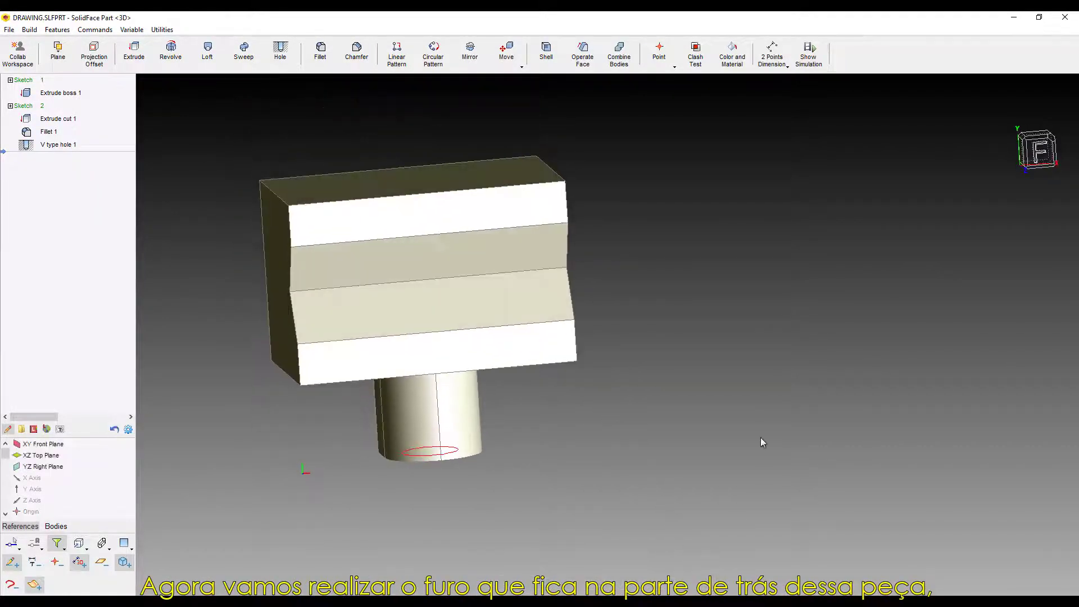
Start a second hole on the back face, unthreaded, with diameter 13
mouse_move(863, 301)
middle_down()
mouse_move(391, 398)
mouse_move(786, 419)
mouse_move(754, 393)
mouse_move(621, 361)
middle_up()
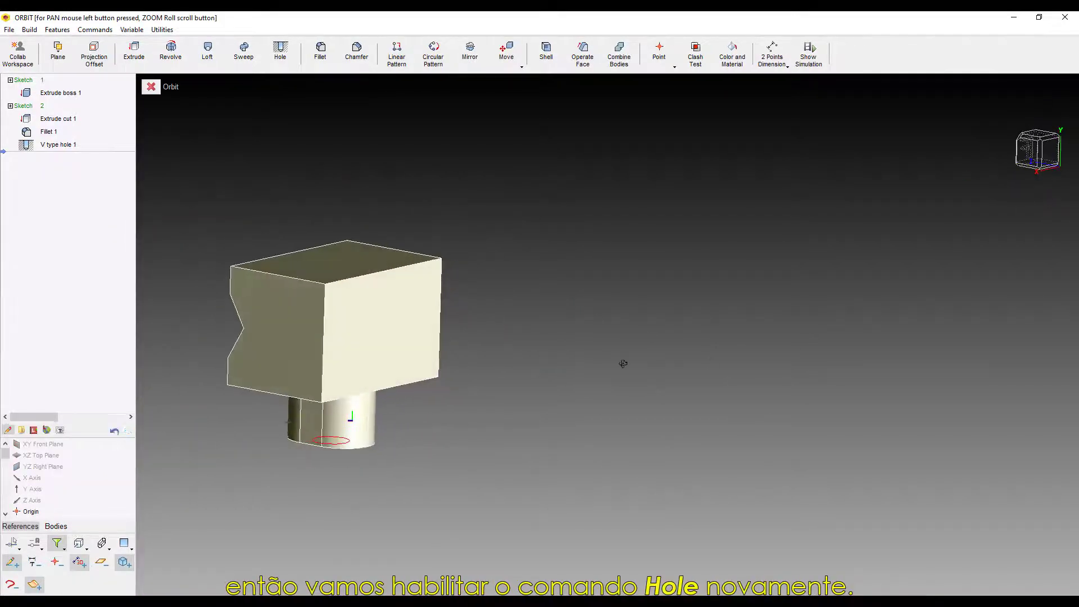
click(276, 53)
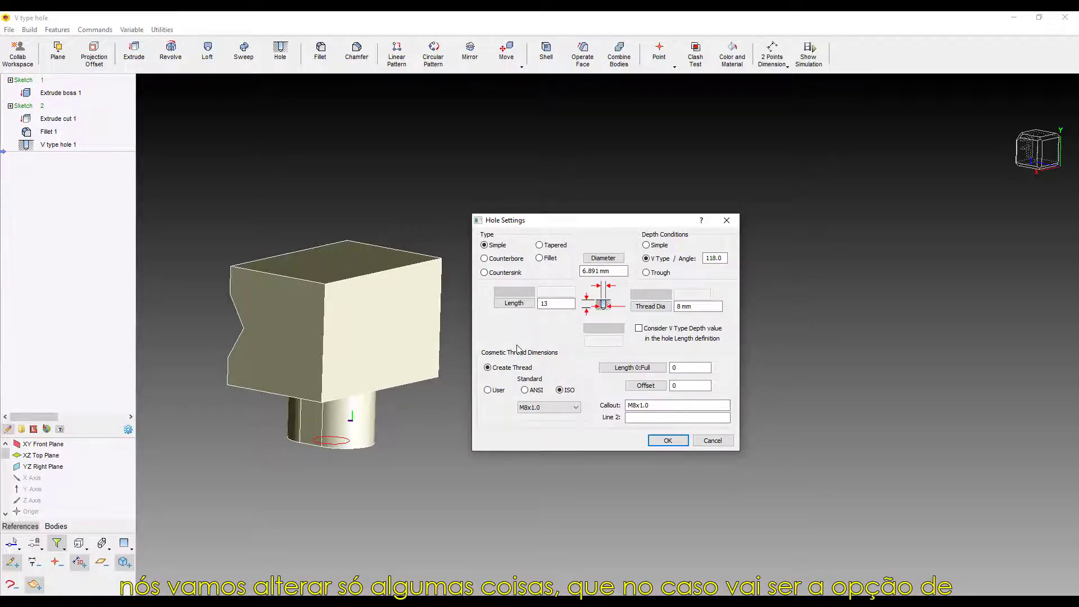
click(488, 367)
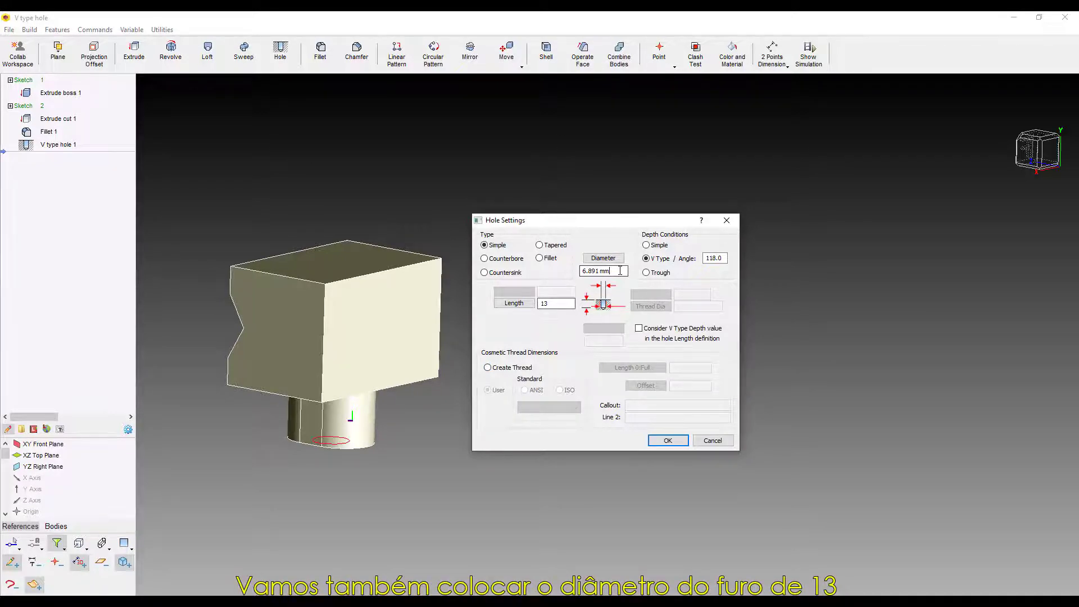
triple_click(620, 270)
text(13)
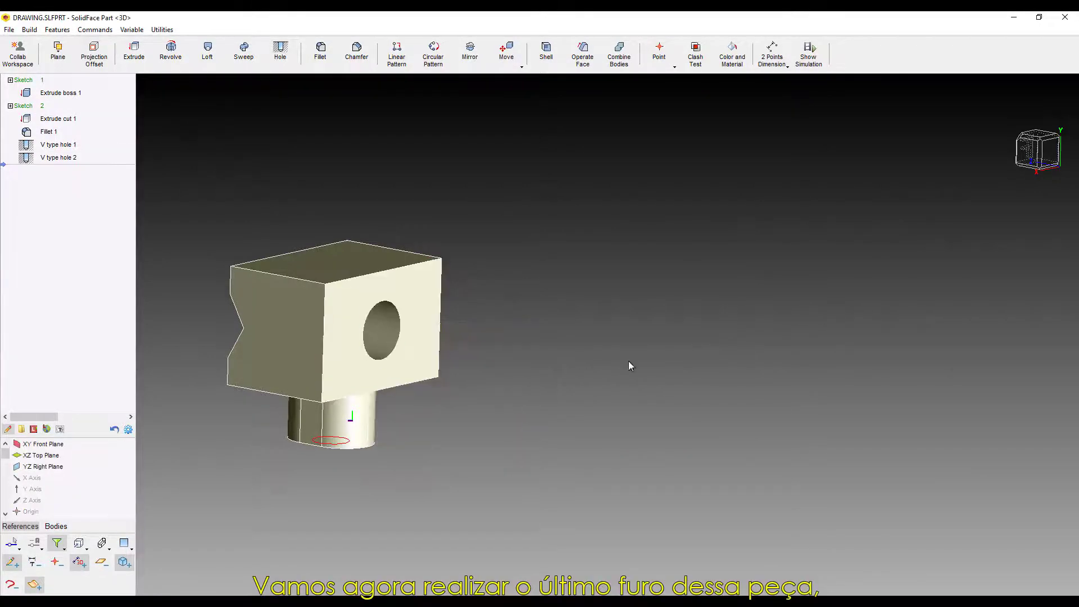
Start a new sketch on the block's side face, seen in the right view
mouse_move(628, 366)
middle_down()
mouse_move(542, 393)
mouse_move(718, 340)
mouse_move(762, 352)
middle_up()
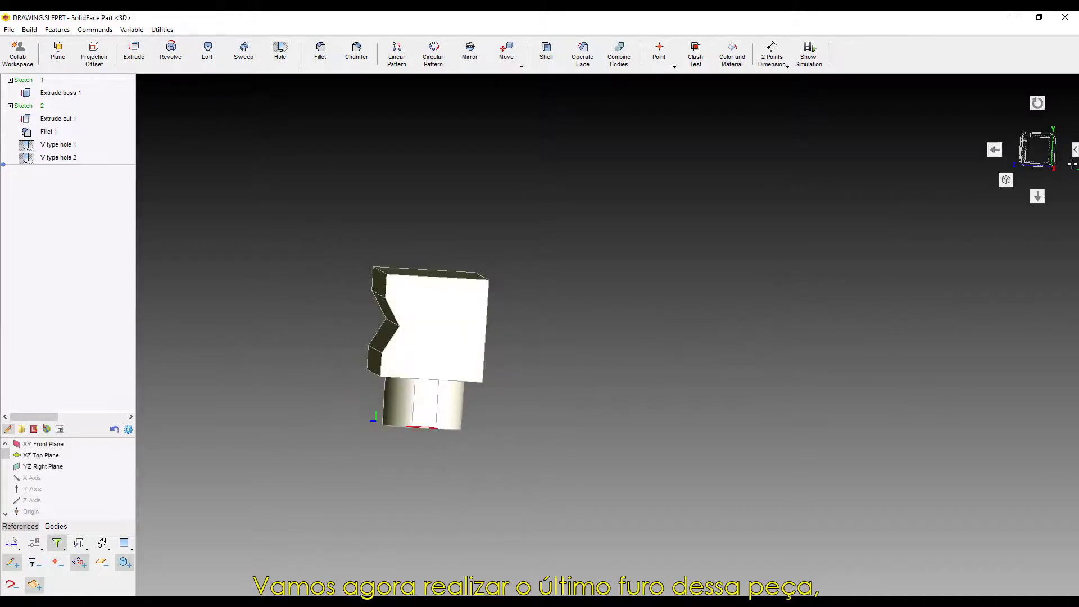
click(1037, 149)
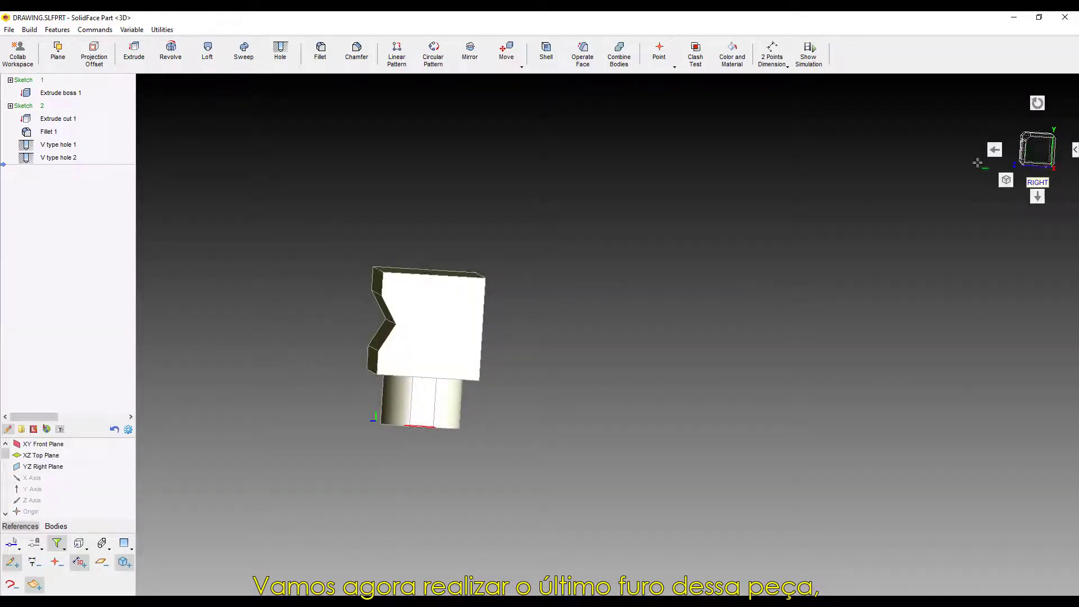
click(442, 299)
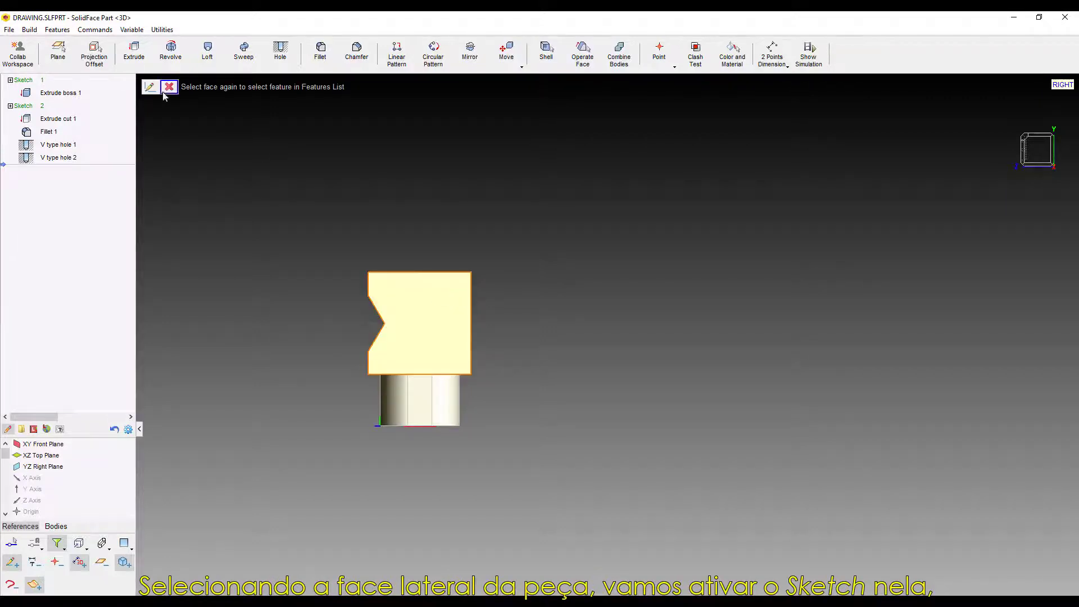
click(150, 88)
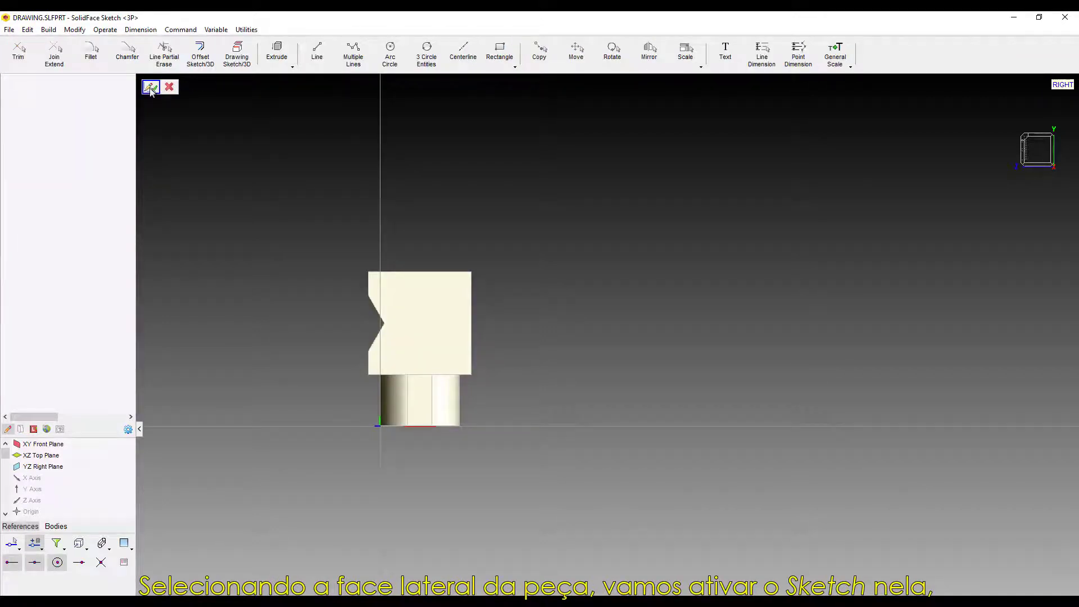
Draw a circle positioned relative to the face's top-right corner
click(390, 51)
scroll(448, 273, up, 3)
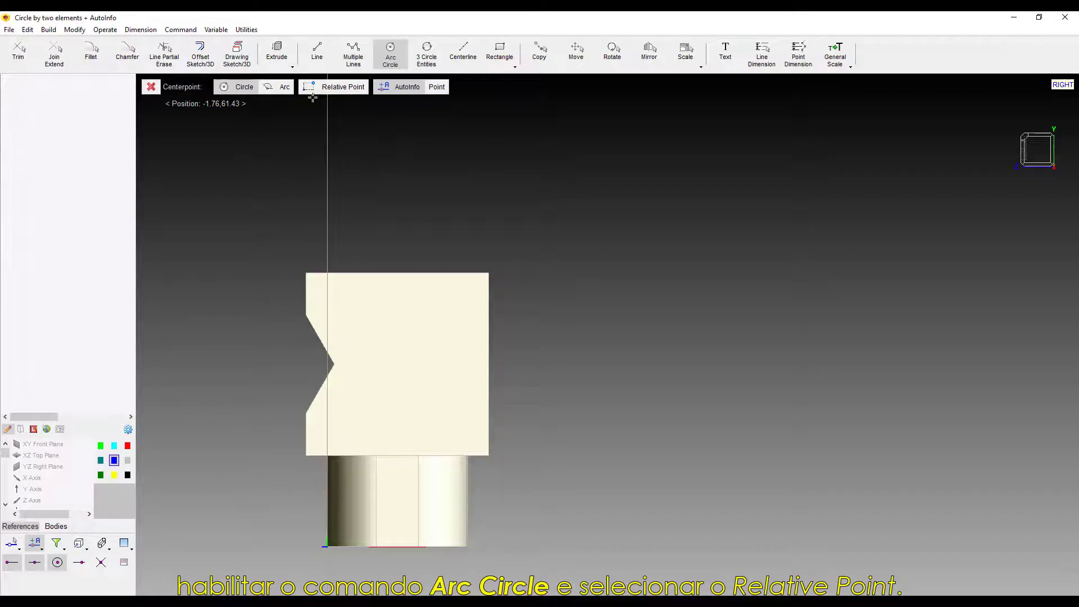
click(313, 90)
scroll(483, 274, up, 1)
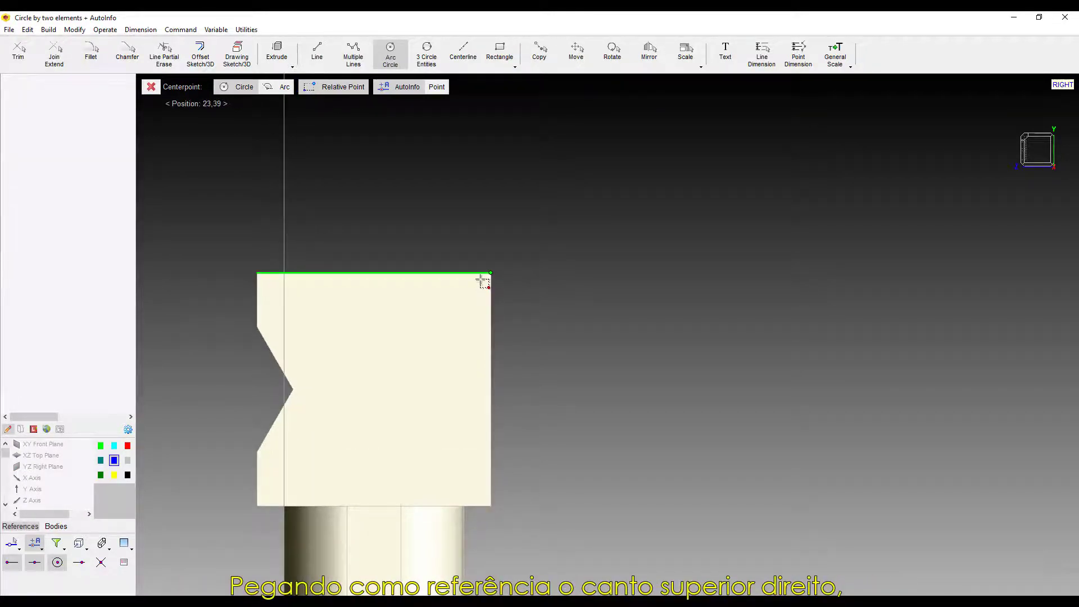
click(483, 281)
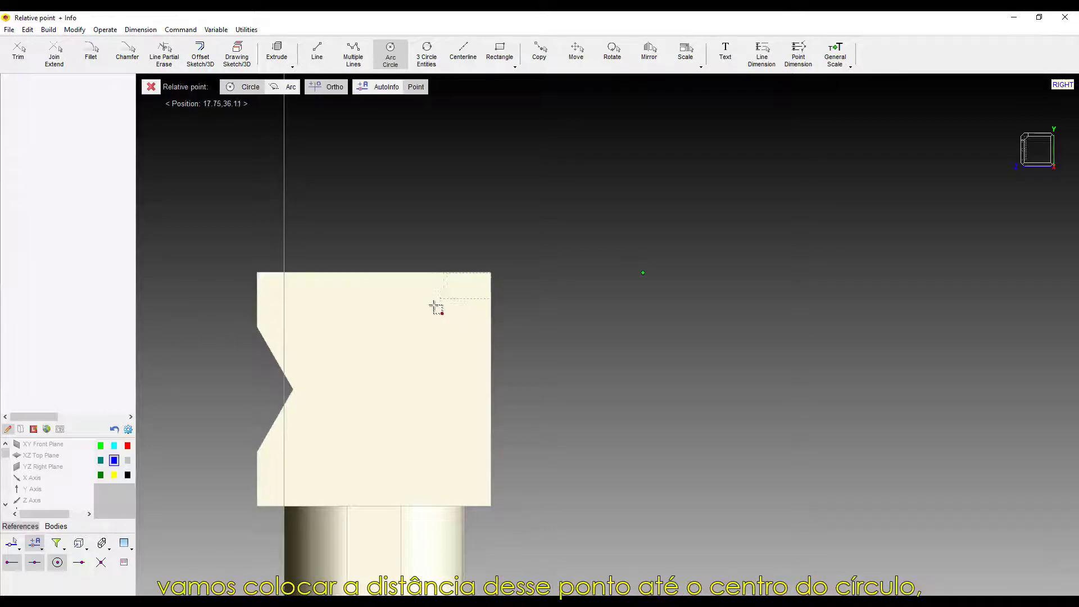
click(415, 338)
Dimension the circle centre 7 horizontally and 6.5 vertically from the corner, diameter 4
click(429, 309)
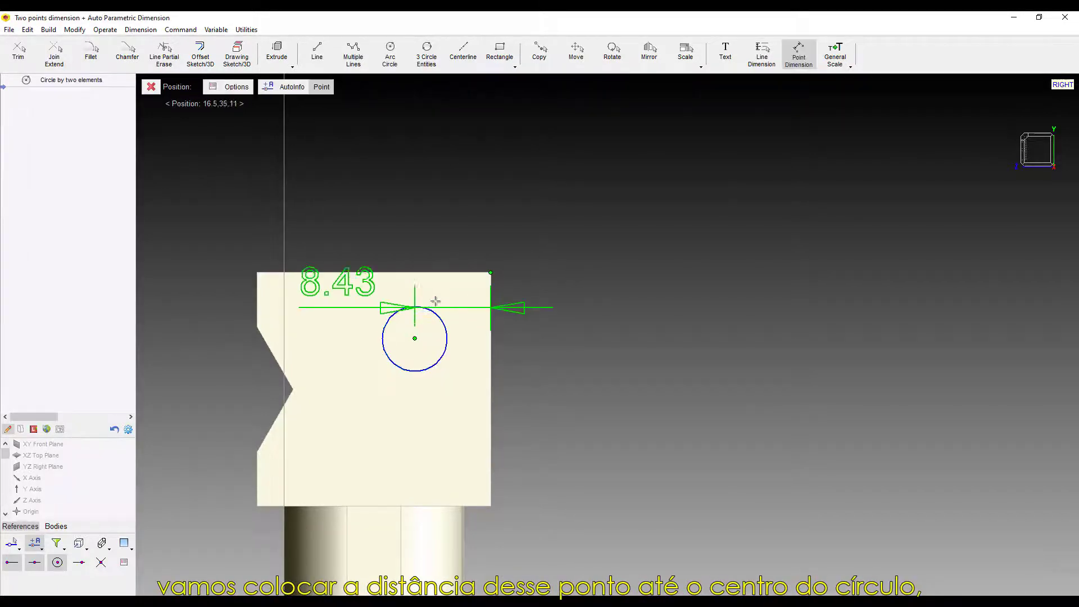
click(454, 212)
text(7)
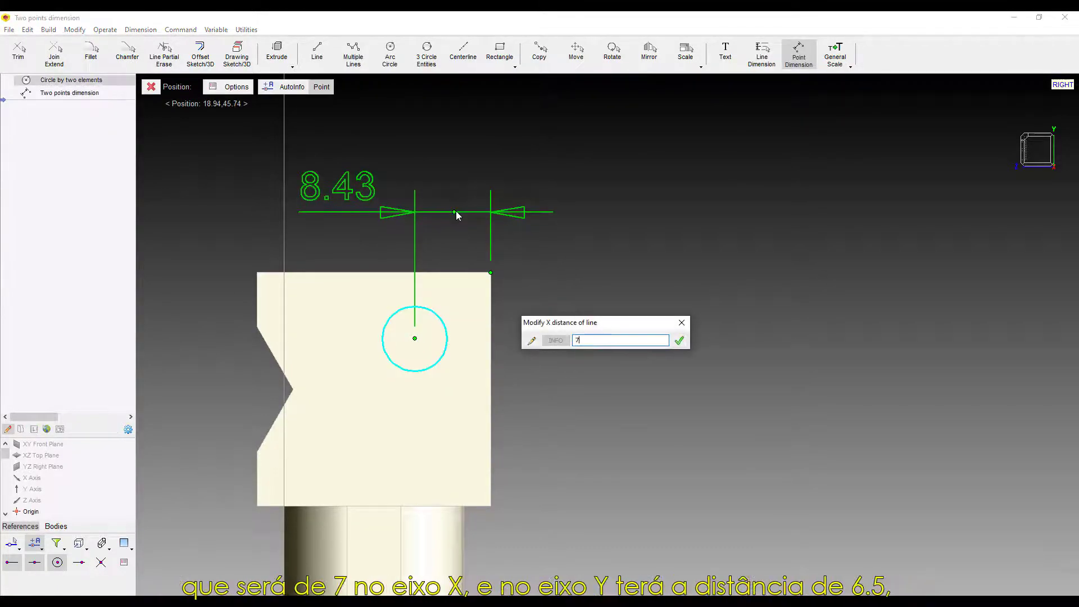
key(Return)
click(609, 277)
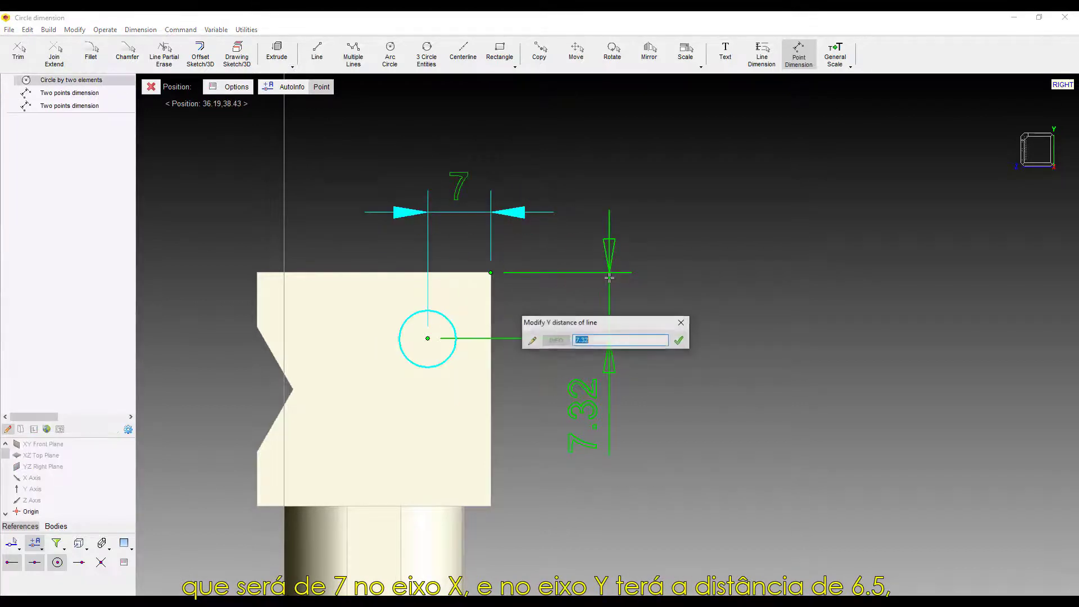
text(5)
key(Return)
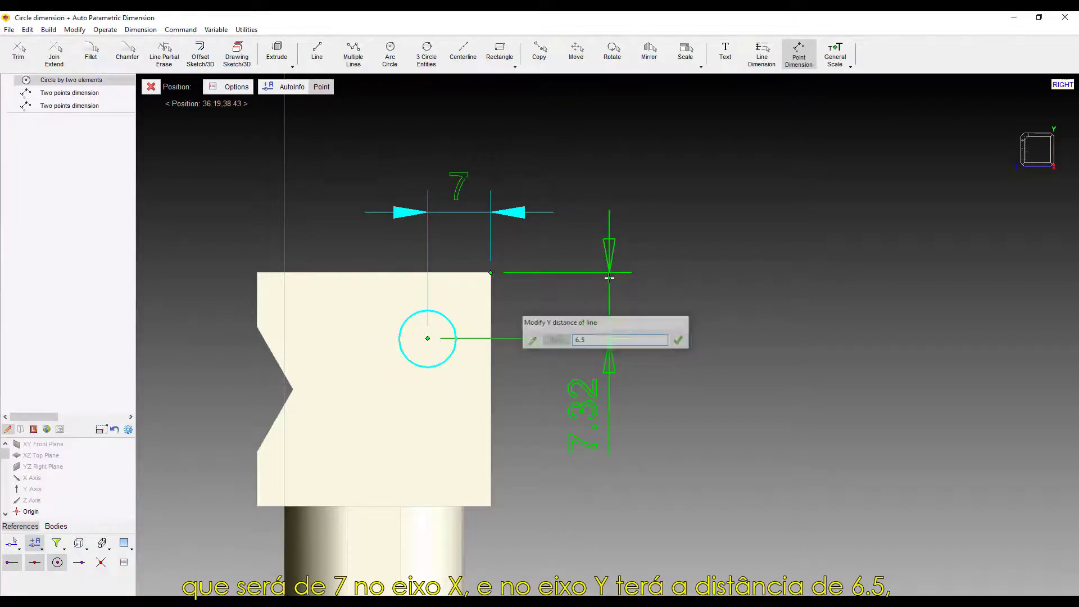
click(443, 317)
click(268, 200)
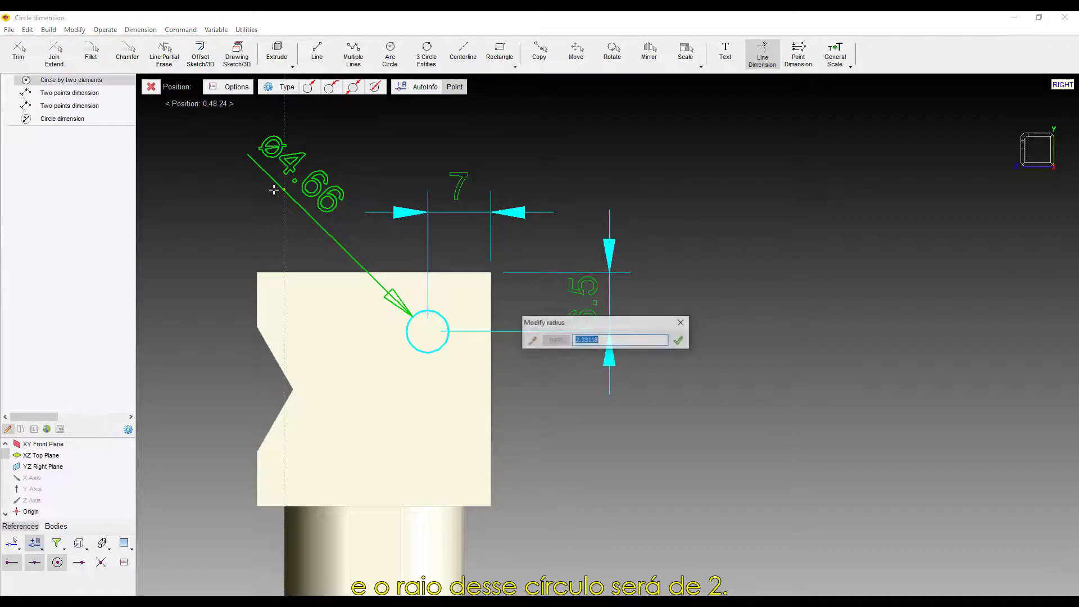
text(4)
key(Return)
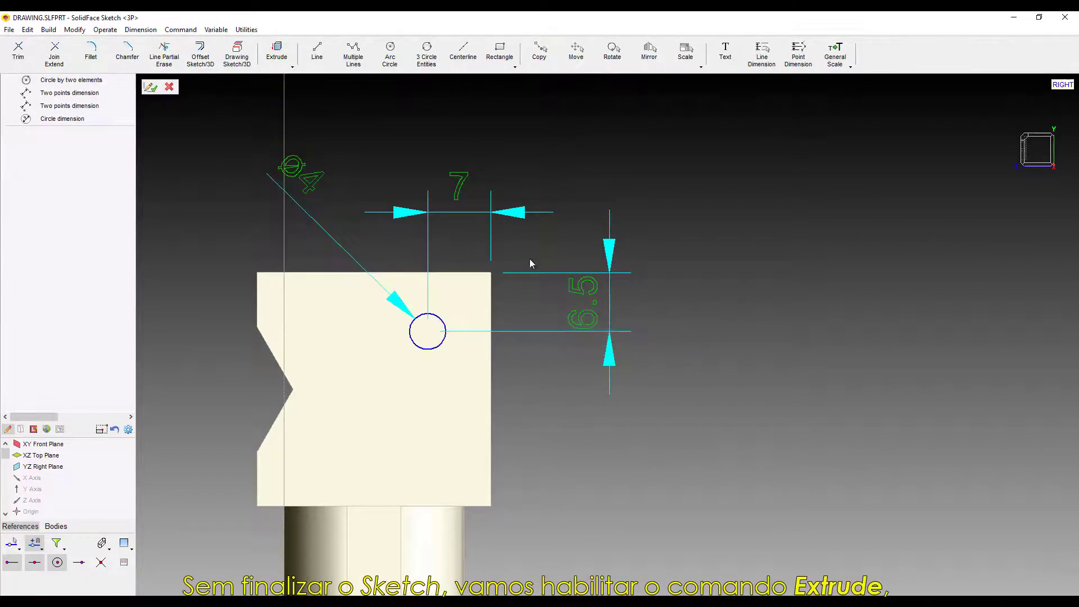
Extrude-cut the Ø4 side circle 40 deep into the block
click(277, 49)
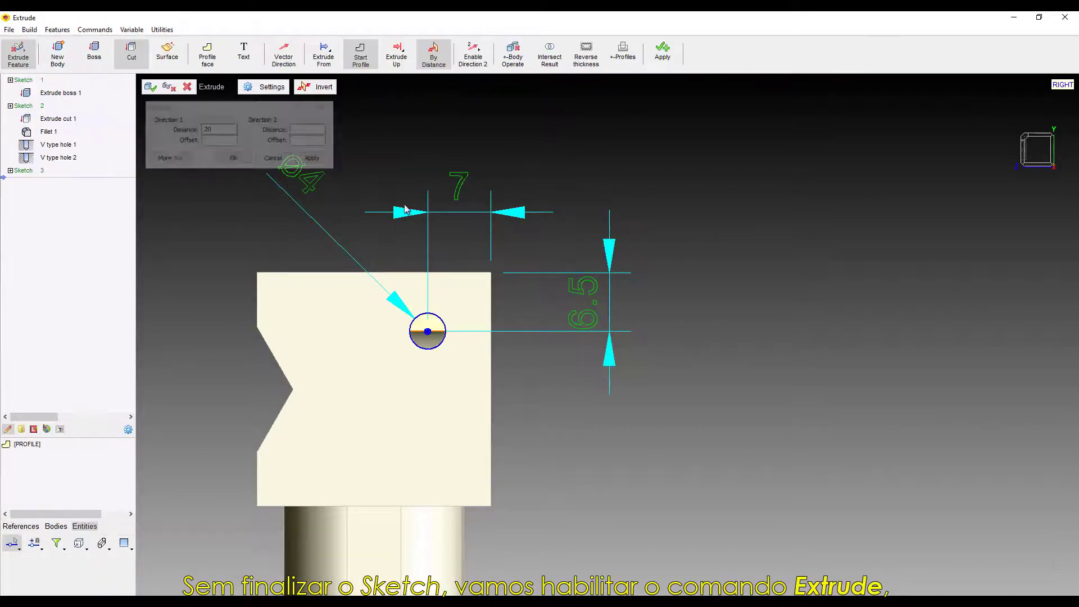
scroll(562, 385, down, 2)
mouse_move(638, 405)
middle_down()
mouse_move(631, 450)
mouse_move(561, 470)
mouse_move(643, 453)
middle_up()
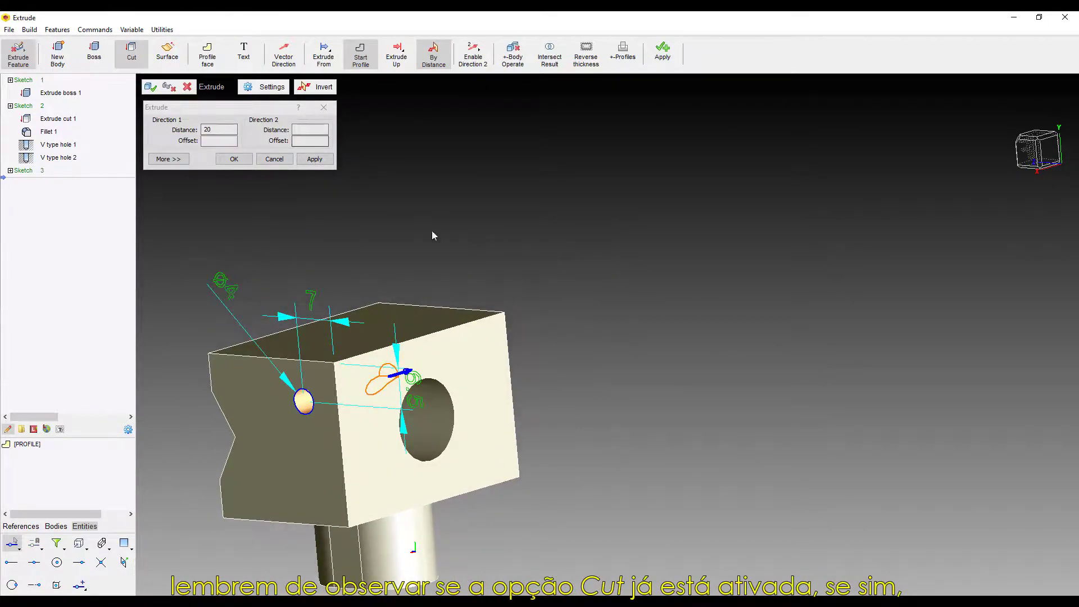
middle_drag(678, 385, 747, 380)
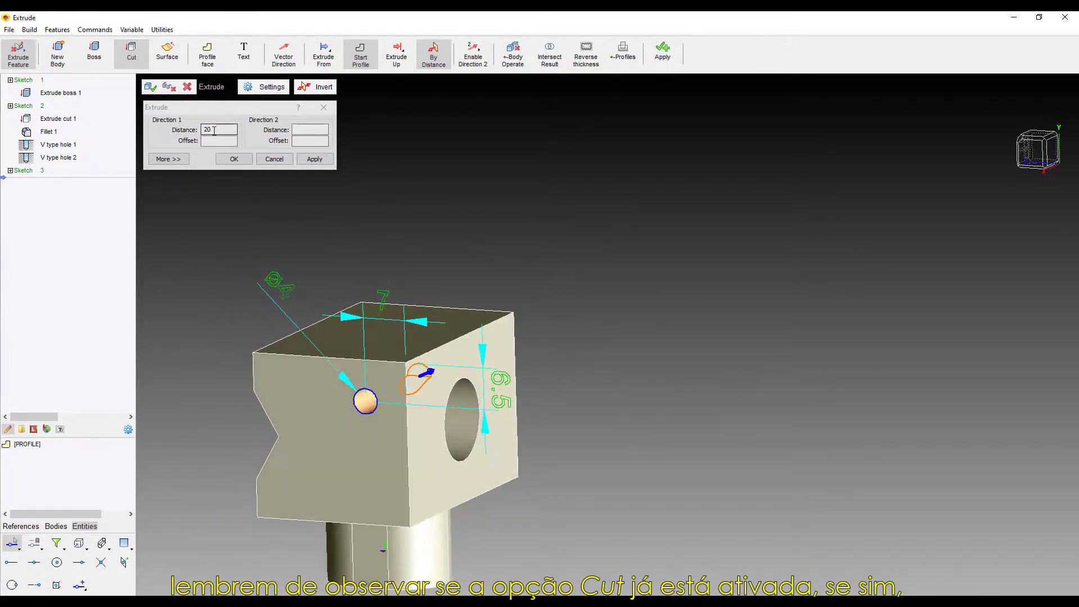
double_click(214, 130)
text(40)
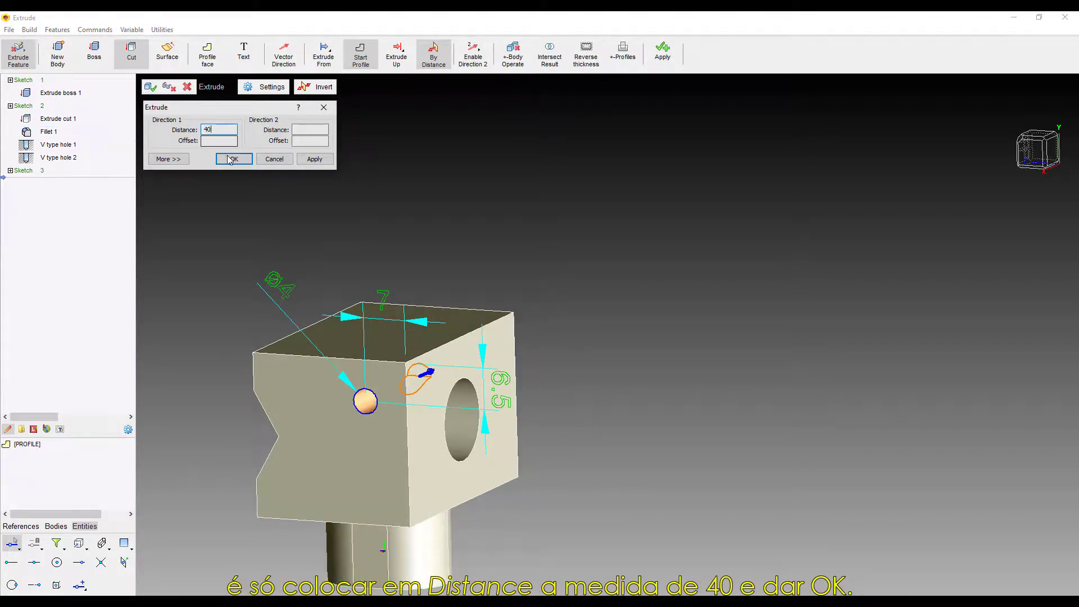
click(234, 159)
click(150, 86)
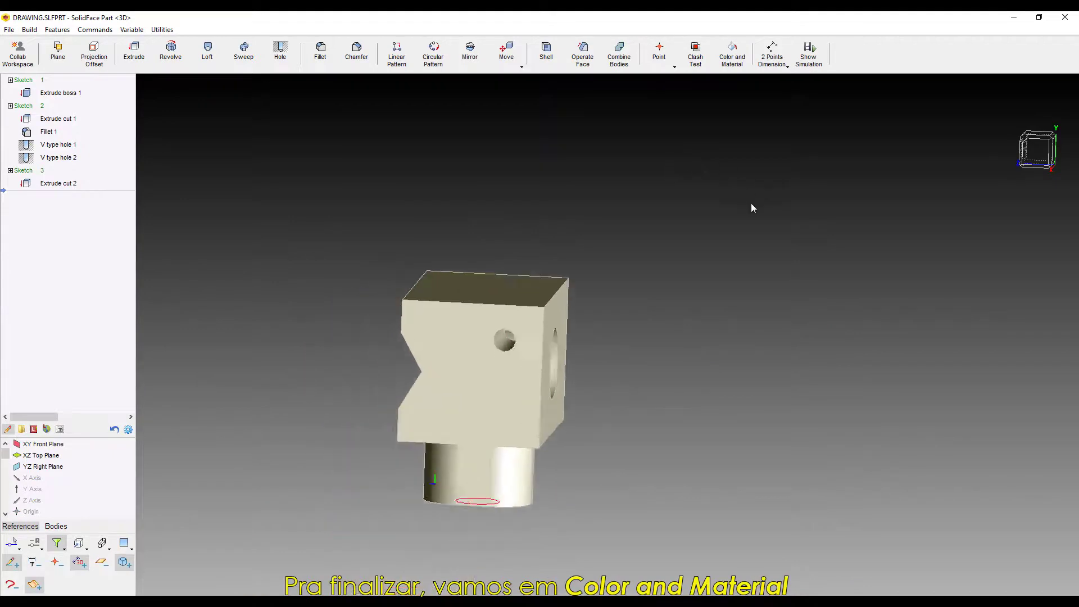
Assign Carbon Steel material to BODY1 through Color and Material
click(733, 52)
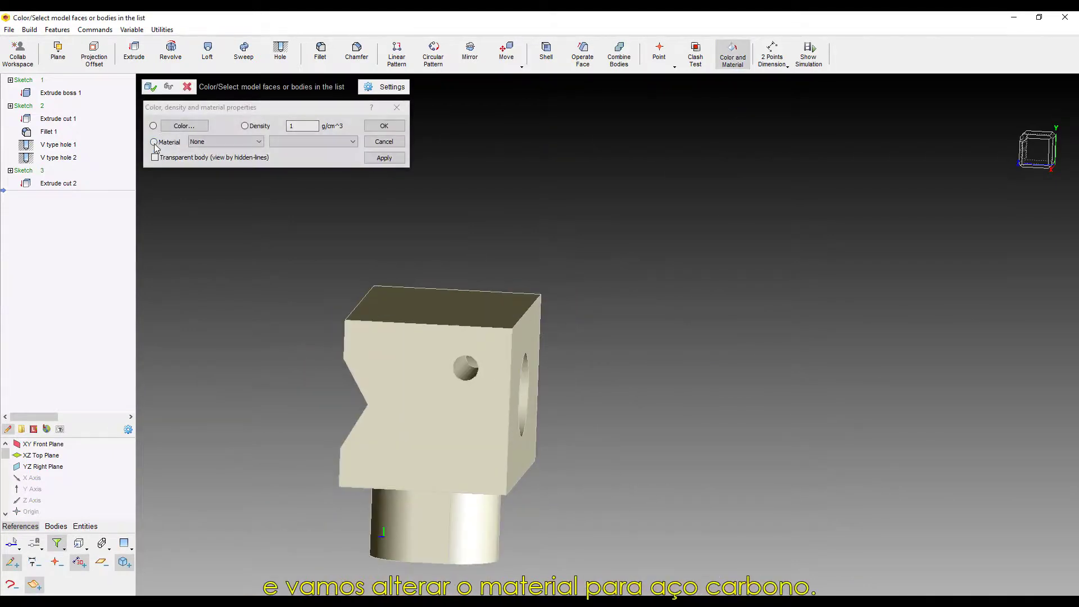
click(153, 142)
click(225, 142)
click(211, 166)
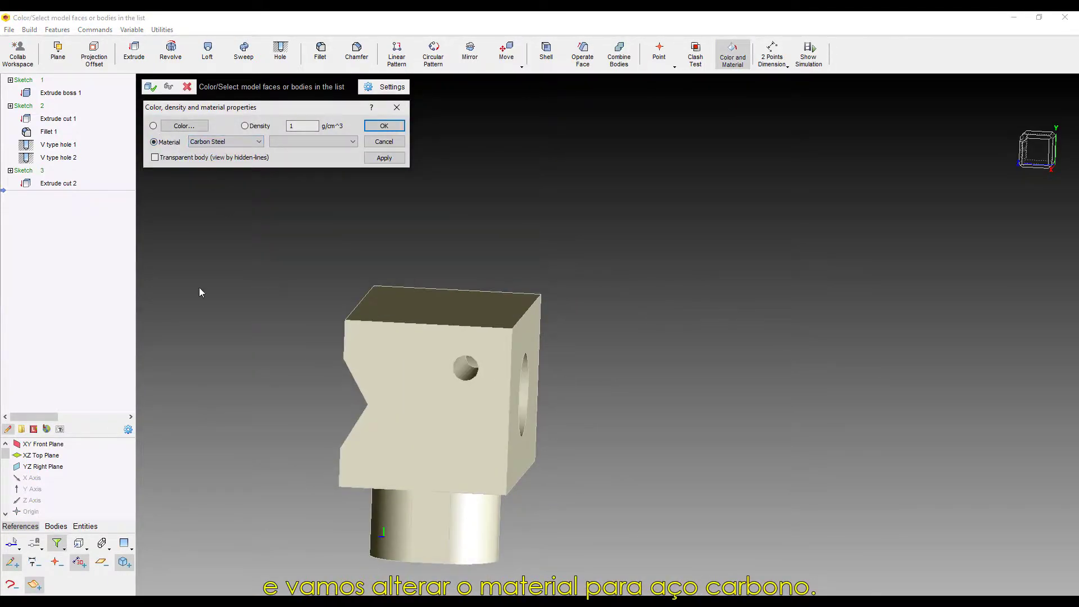
click(56, 526)
click(32, 444)
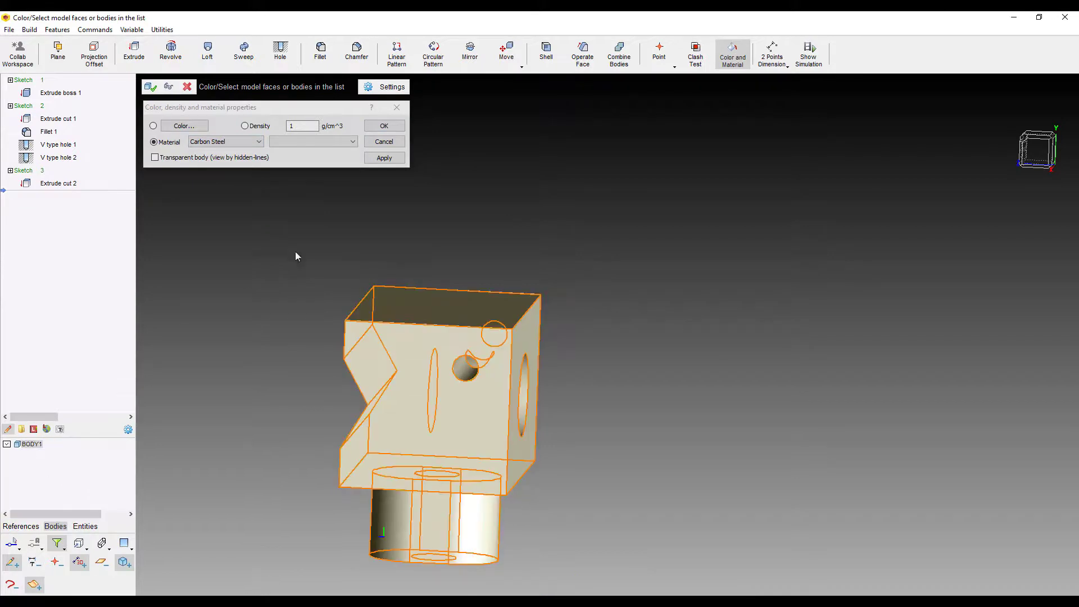
click(381, 128)
click(150, 87)
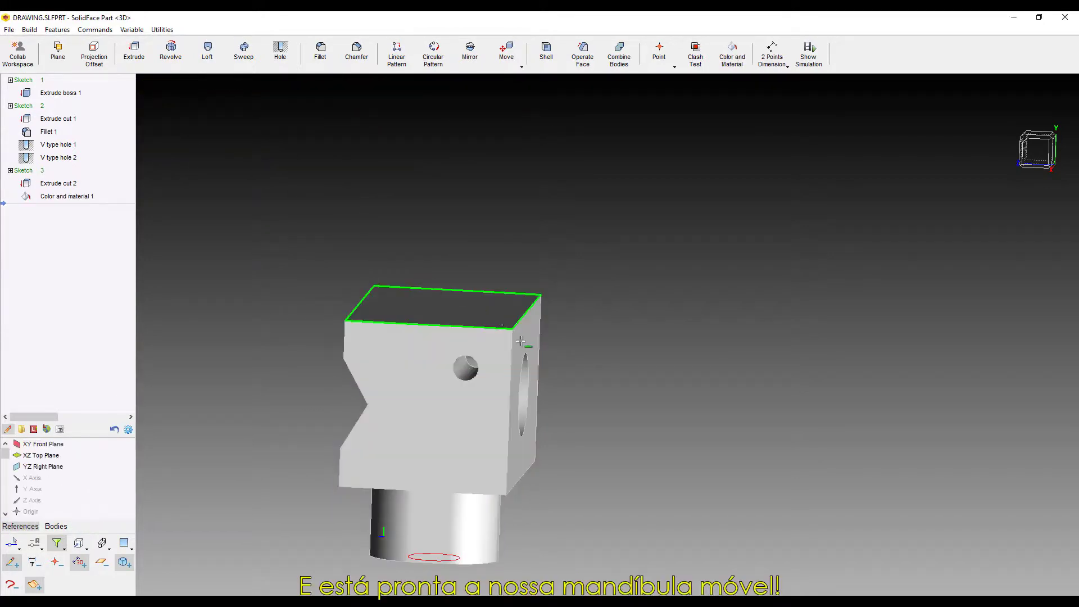
mouse_move(534, 371)
middle_down()
mouse_move(751, 389)
mouse_move(378, 456)
middle_up()
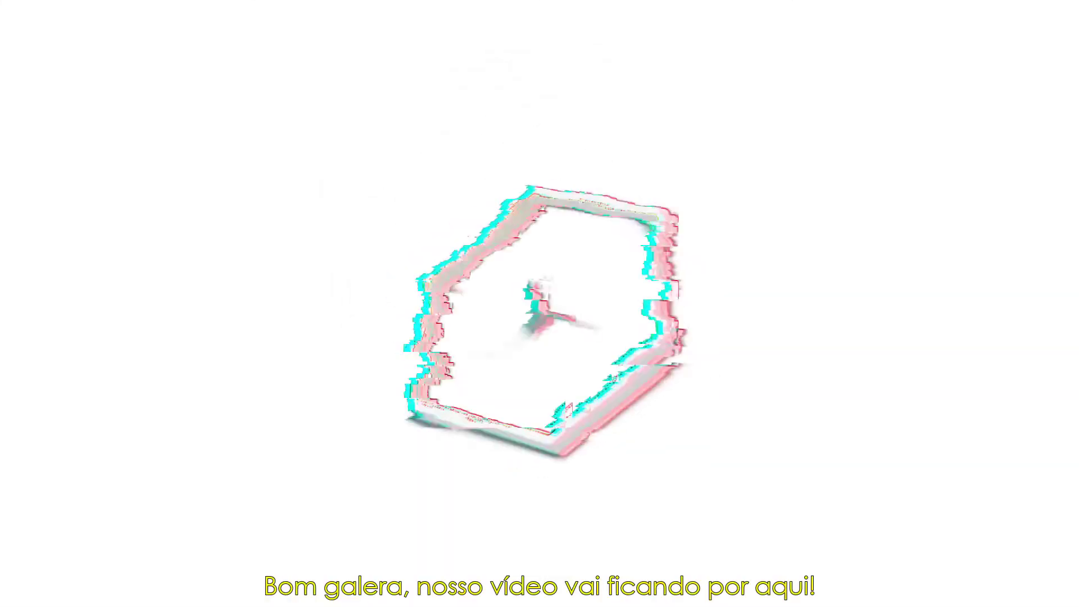